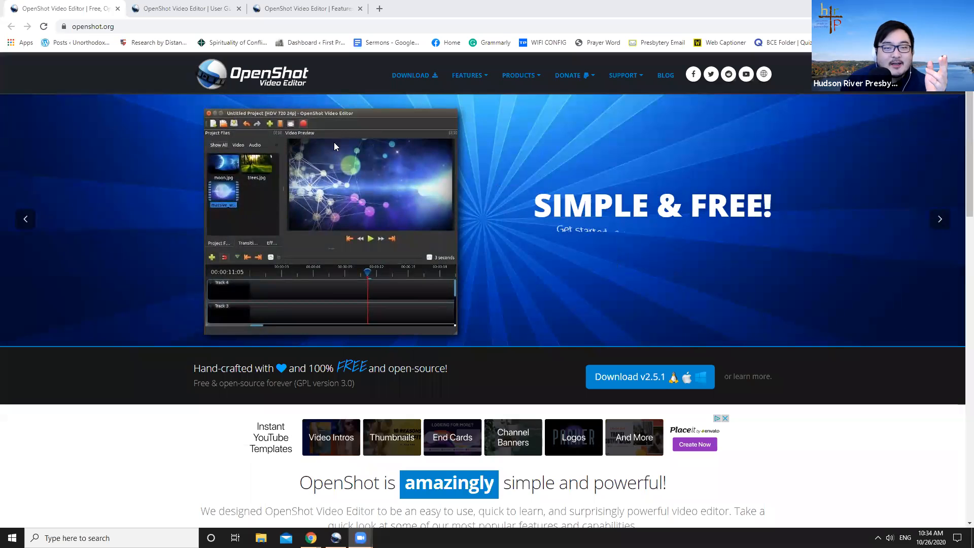
Open the OpenShot download page on openshot.org to view the available installers.
left_click(410, 77)
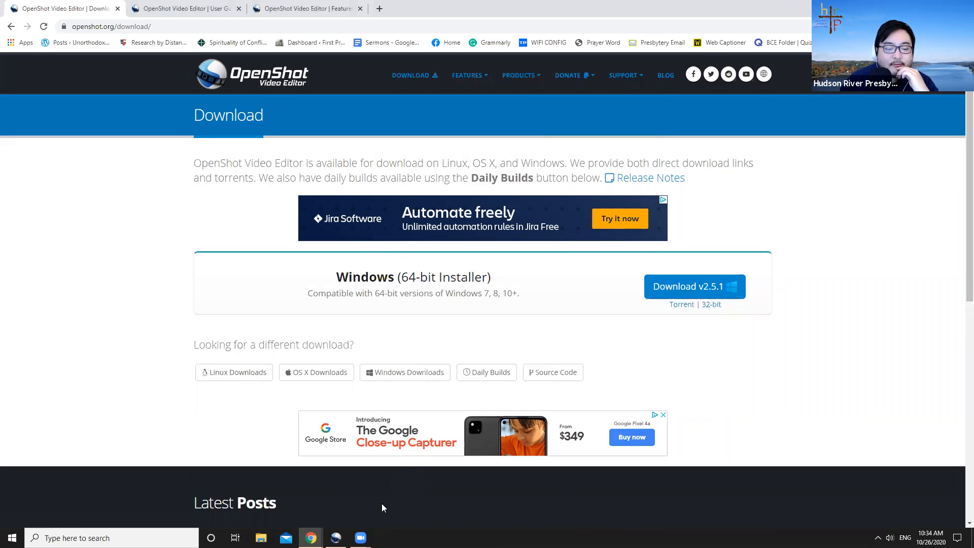
mouse_move(360, 537)
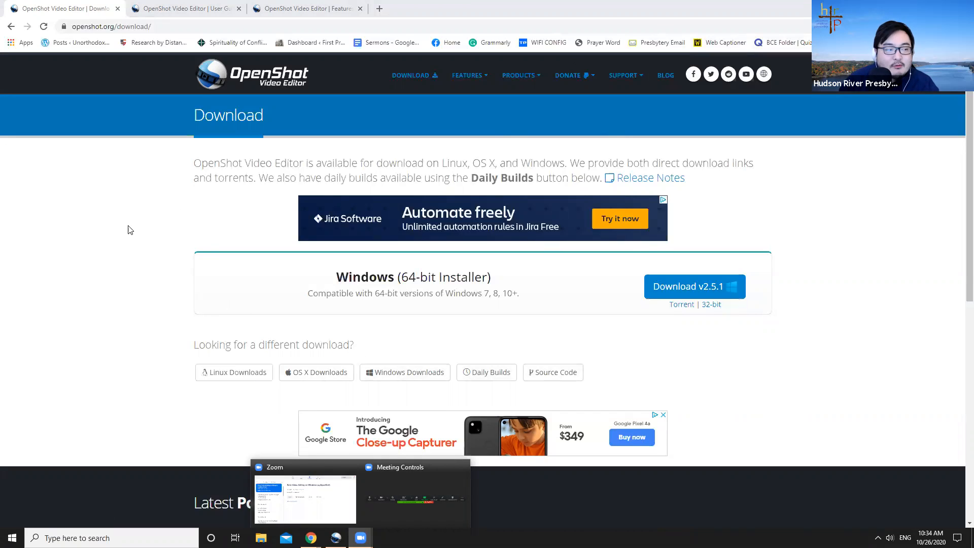
left_click(110, 222)
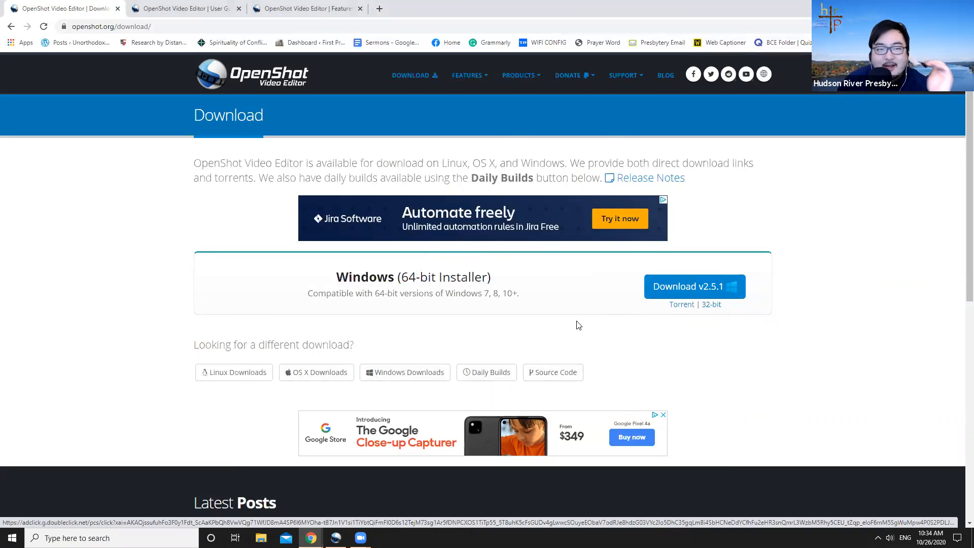
mouse_move(538, 99)
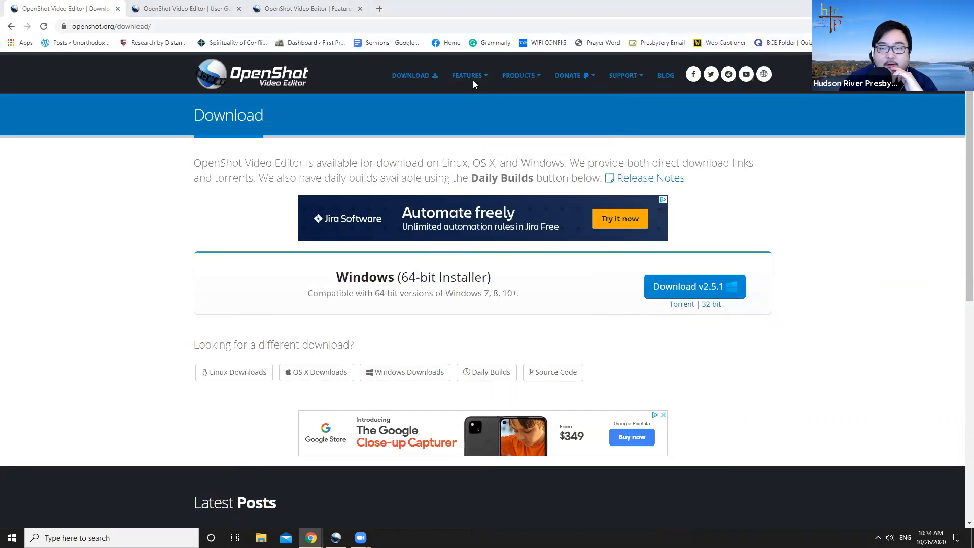
left_click(916, 8)
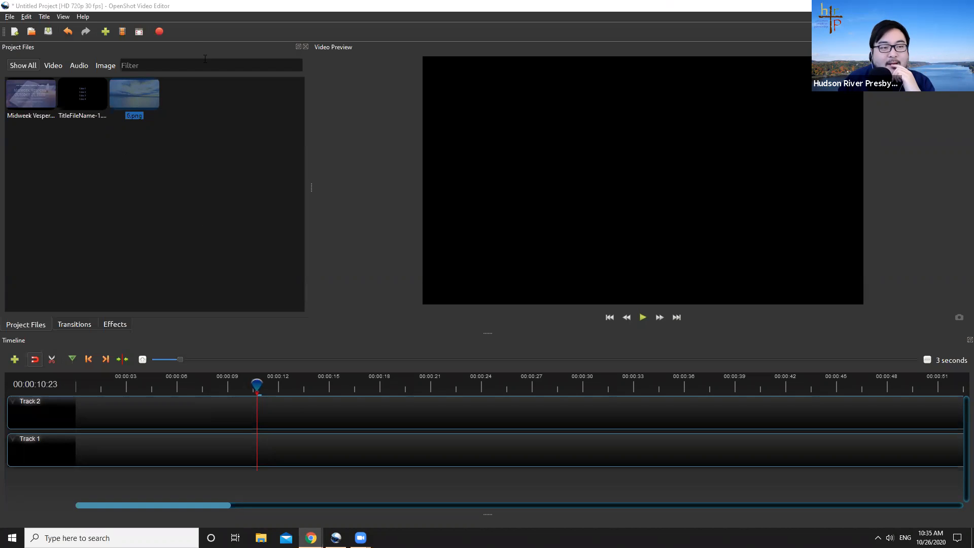
left_click(215, 12)
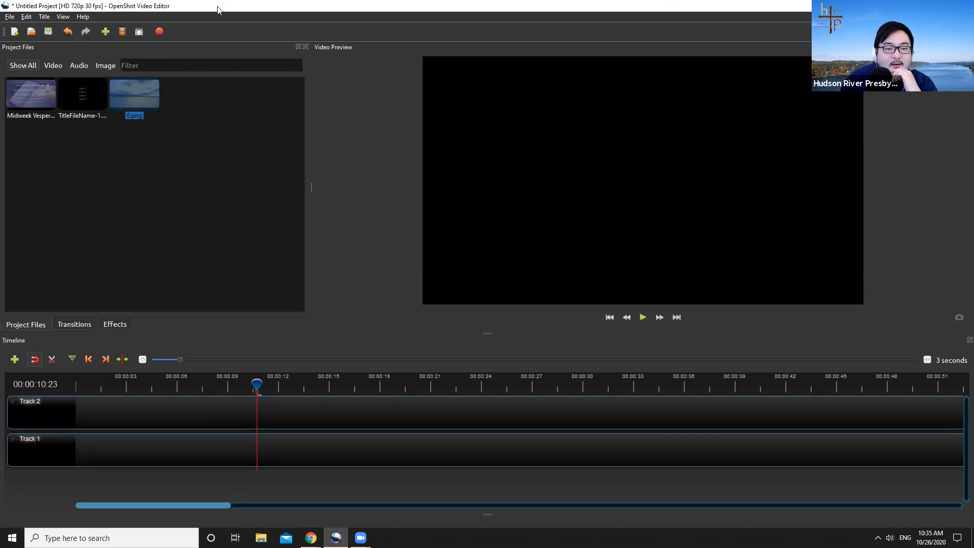
left_click_drag(218, 10, 481, 60)
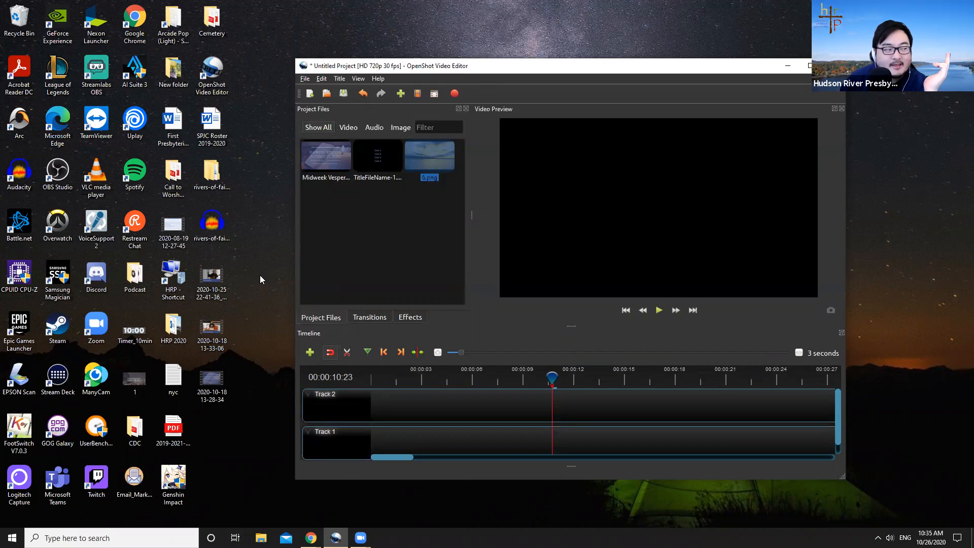
left_click_drag(252, 266, 378, 259)
left_click(640, 69)
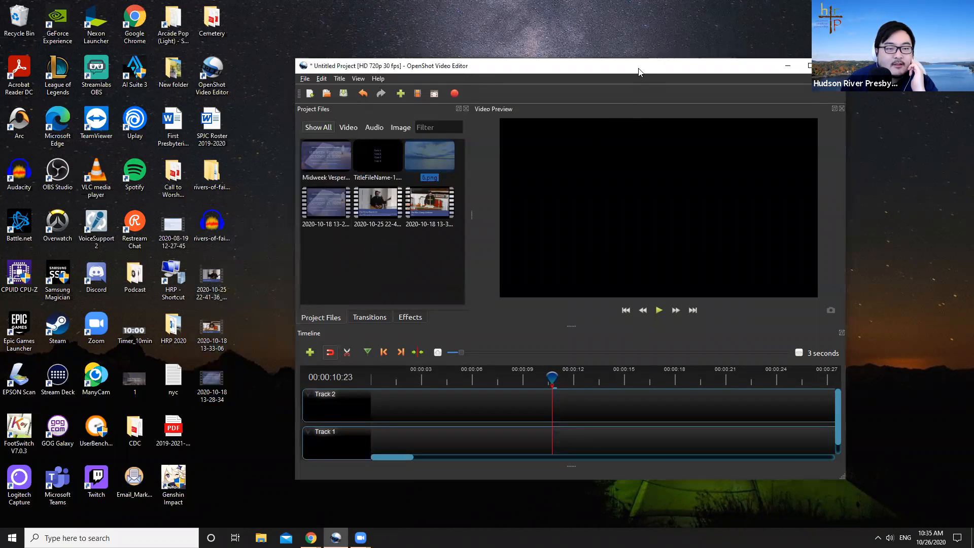
left_click_drag(640, 71, 636, 3)
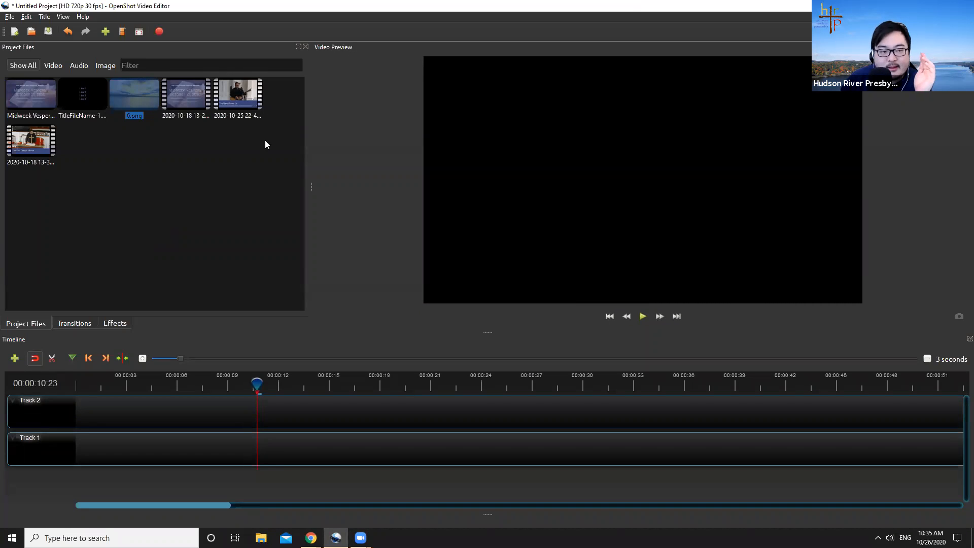
left_click(167, 193)
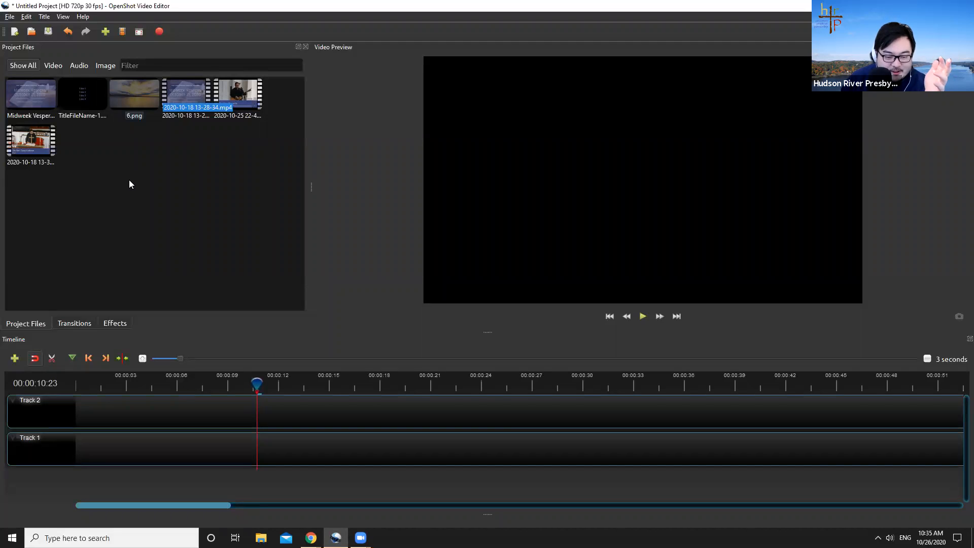
left_click(127, 184)
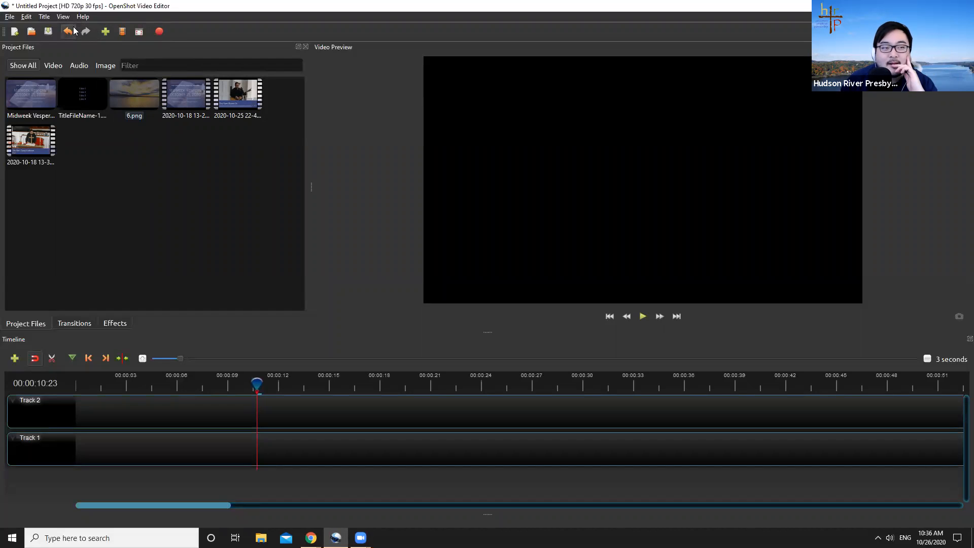
Examine the General and Preview preferences, including the profiles available as the default profile.
left_click(27, 18)
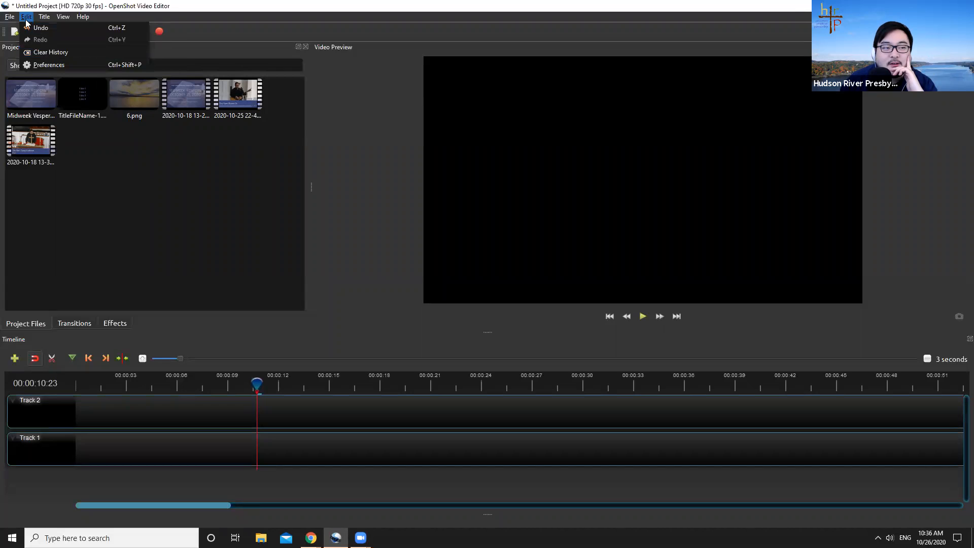
left_click(37, 65)
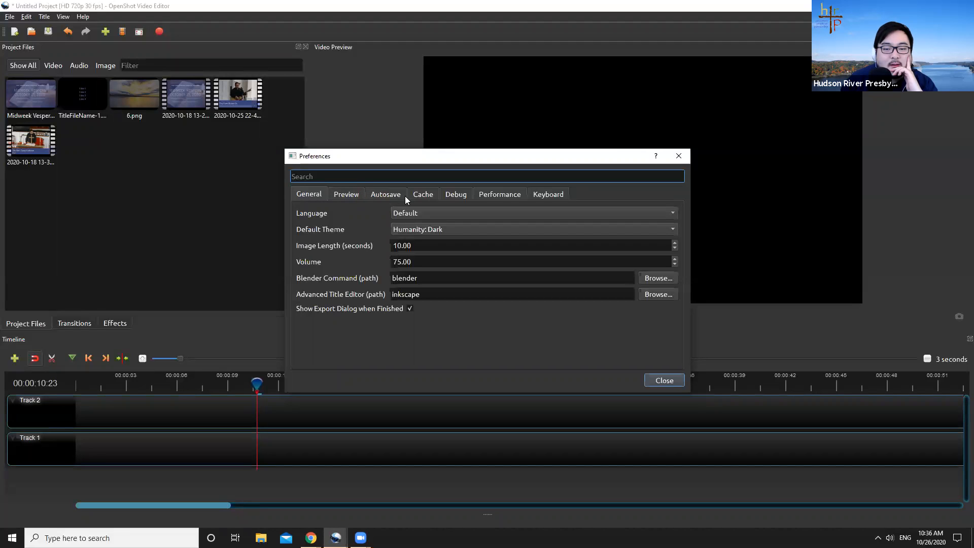
left_click(352, 192)
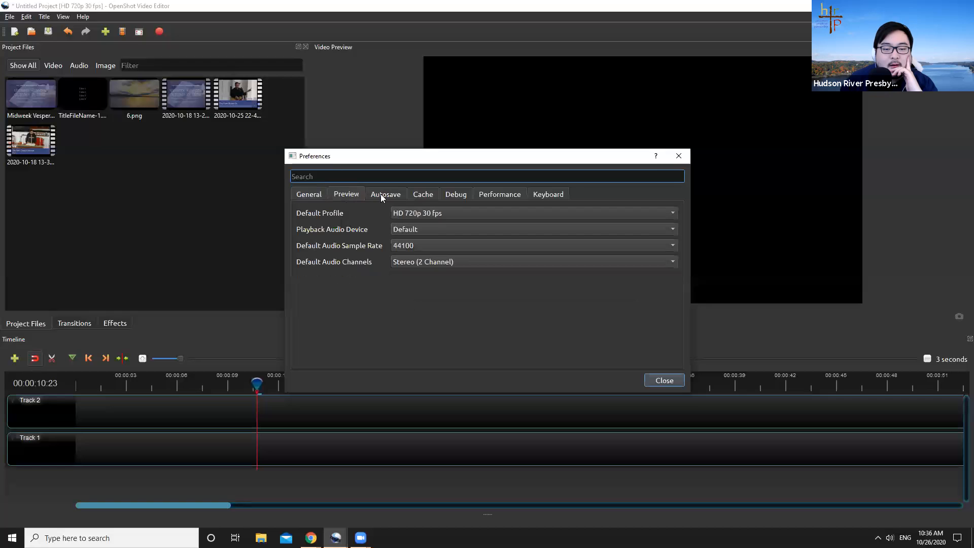
left_click(421, 213)
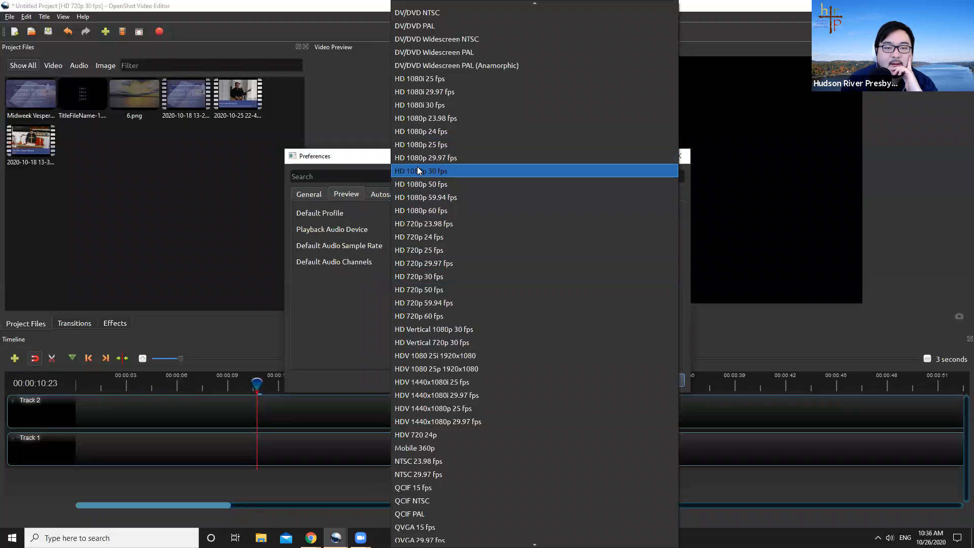
left_click(355, 244)
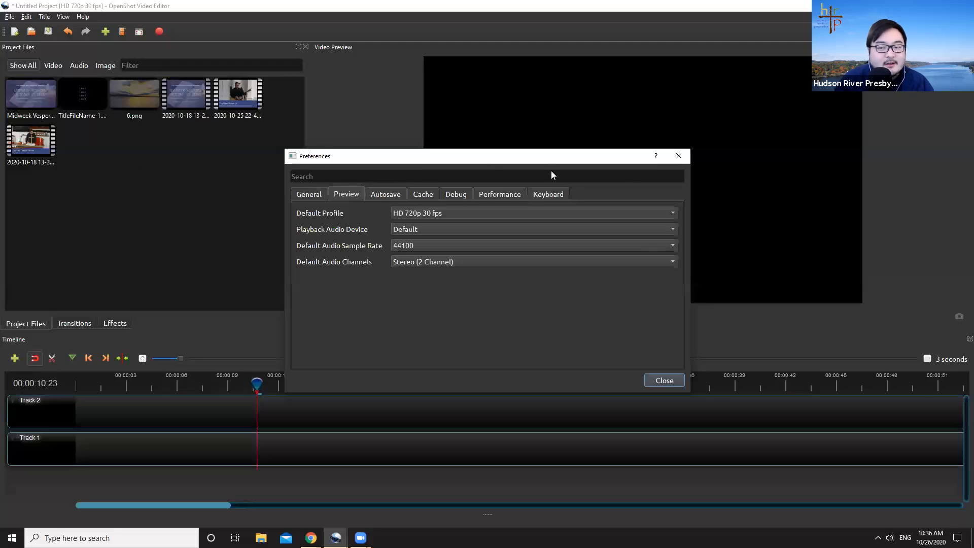
left_click(678, 156)
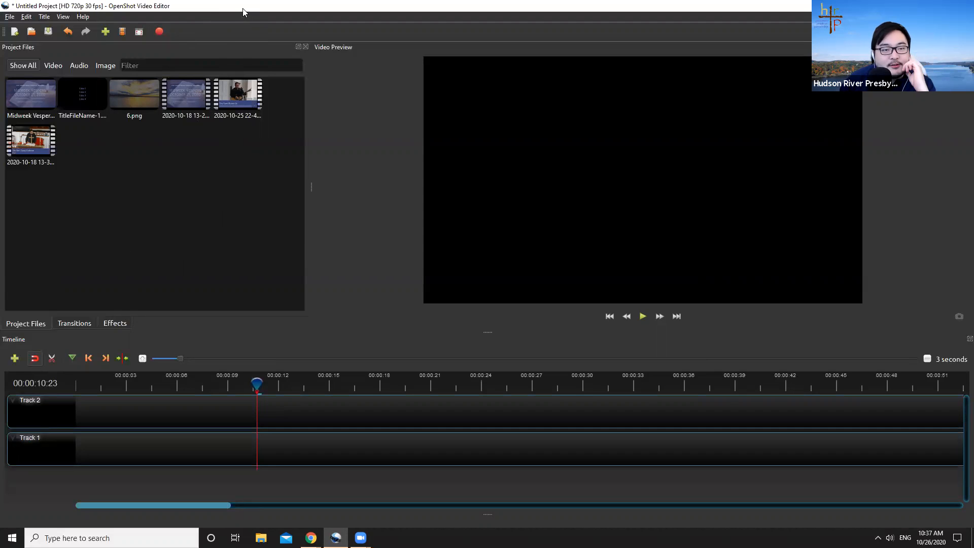
left_click_drag(241, 8, 531, 60)
left_click_drag(257, 271, 210, 409)
left_click(226, 411)
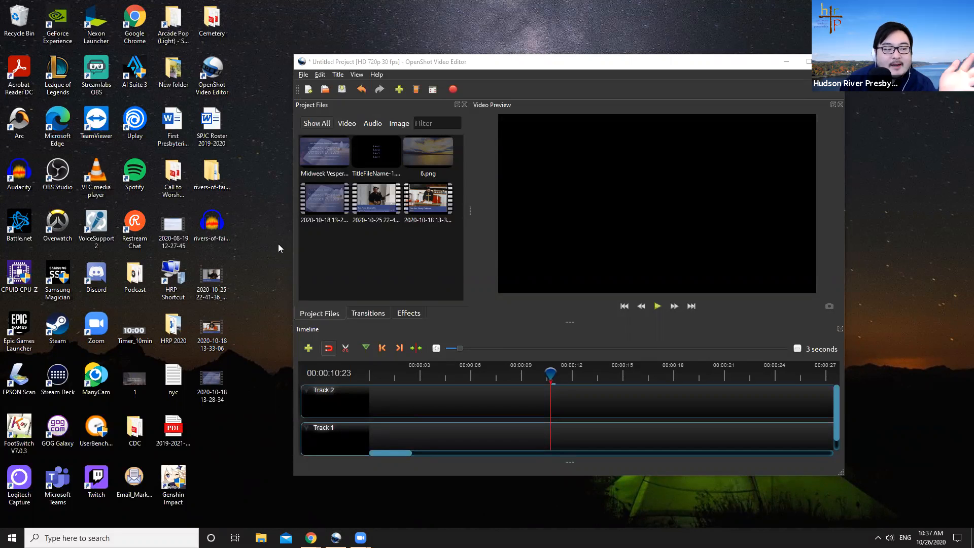
double_click(490, 69)
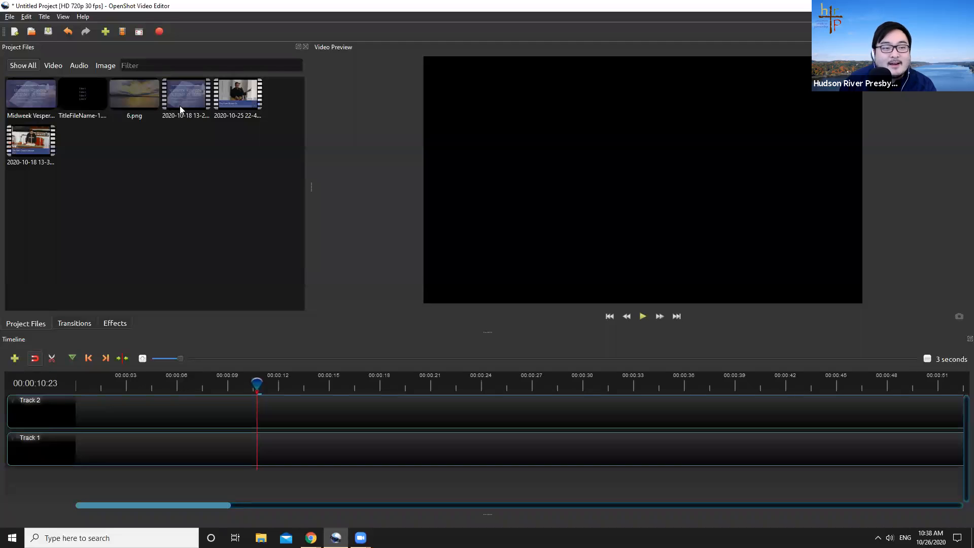
left_click_drag(189, 111, 61, 448)
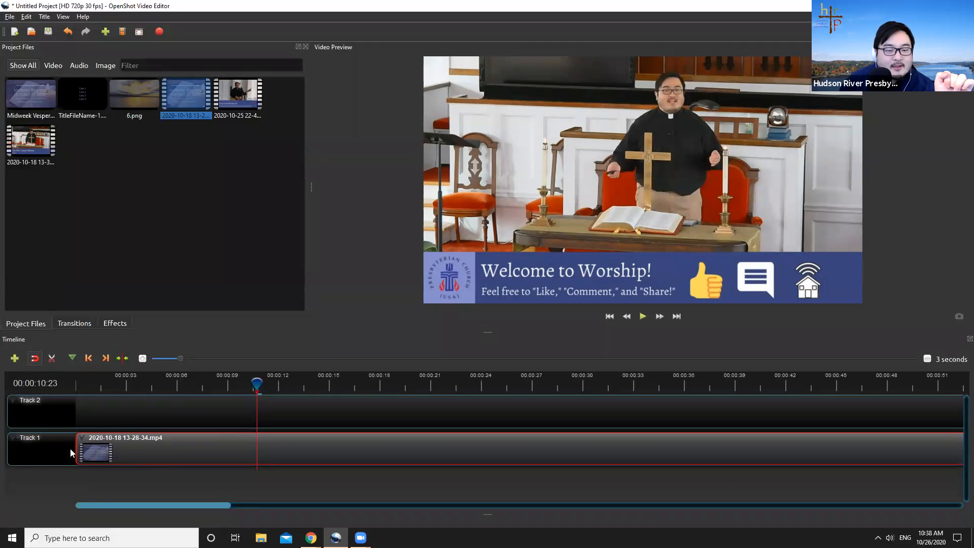
left_click(259, 384)
left_click_drag(259, 383, 157, 383)
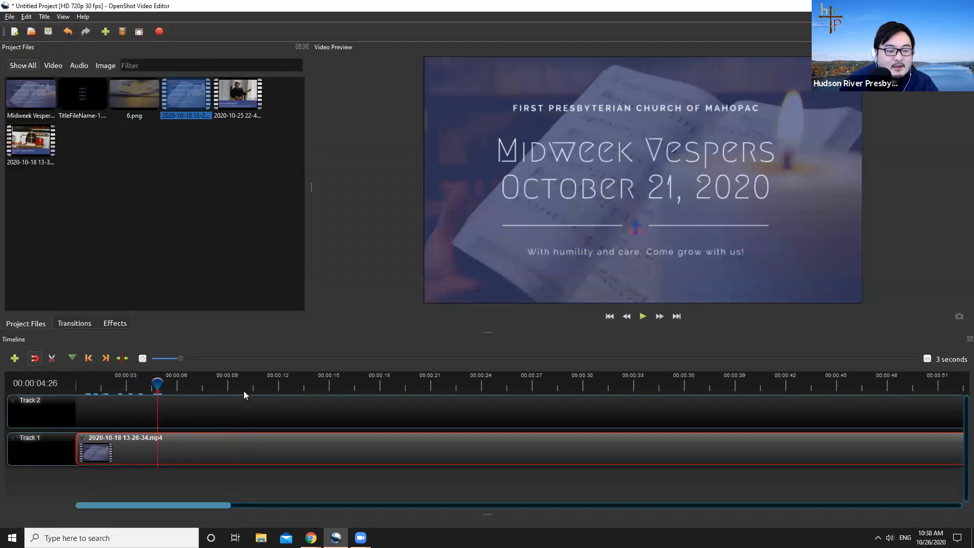
left_click(309, 384)
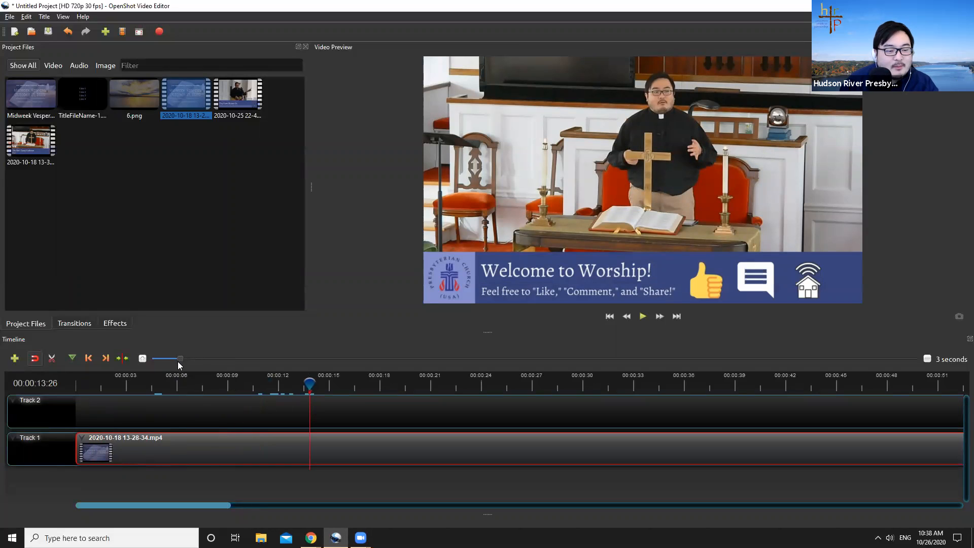
left_click_drag(180, 359, 284, 361)
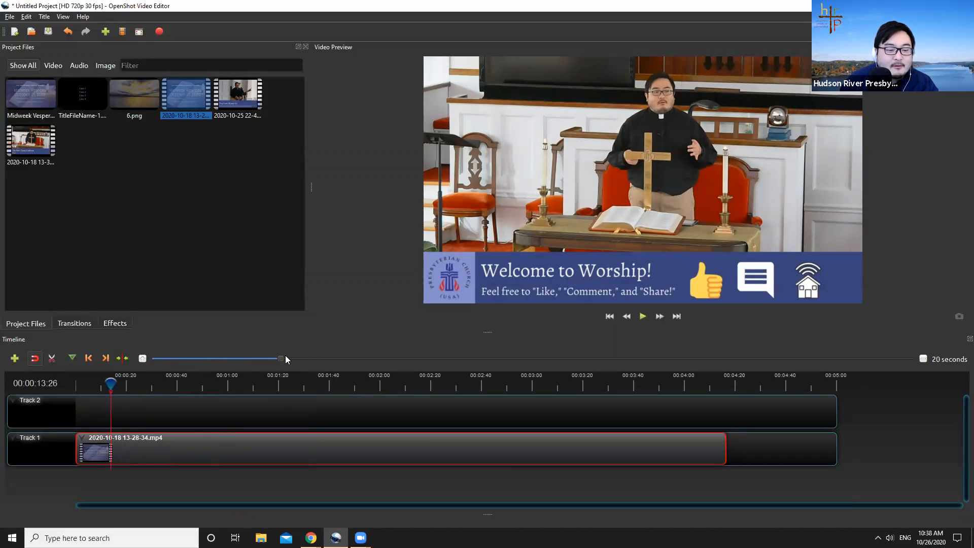
left_click(291, 357)
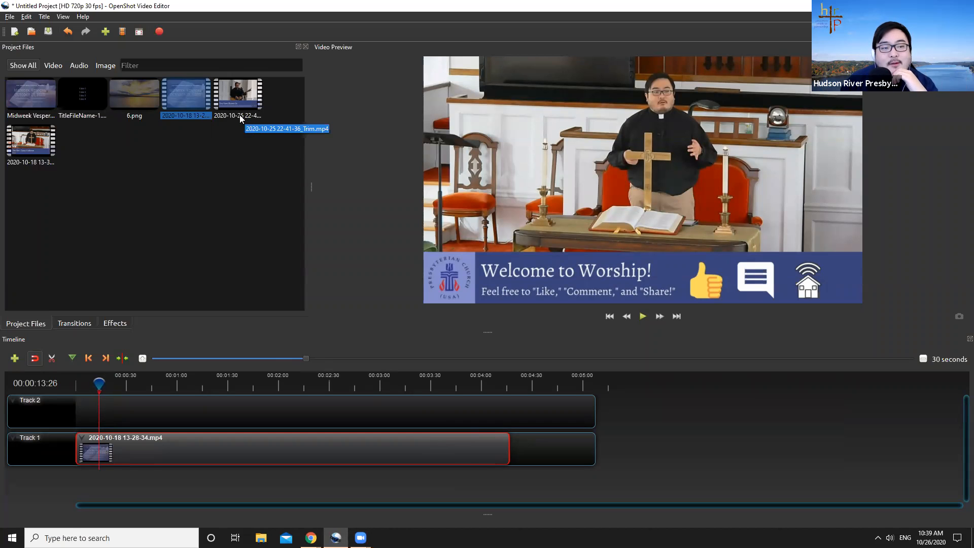
left_click_drag(239, 114, 541, 441)
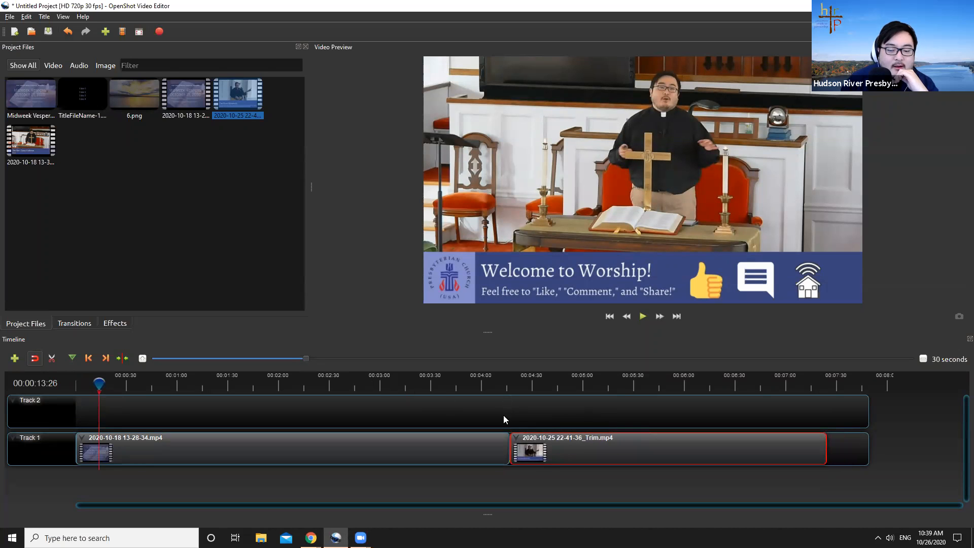
Play the cut between the two Track 1 clips, starting from about 00:04:15.
left_click_drag(107, 387, 507, 386)
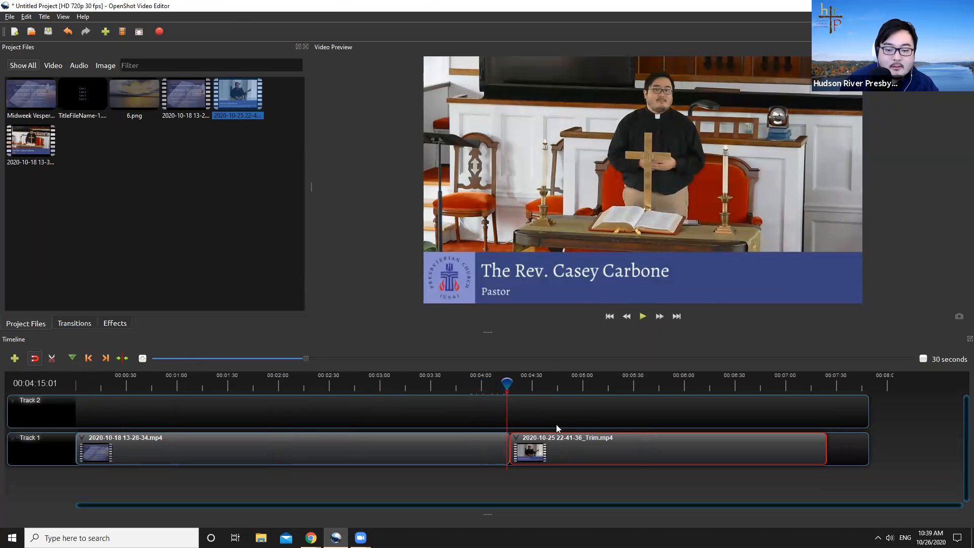
key("space")
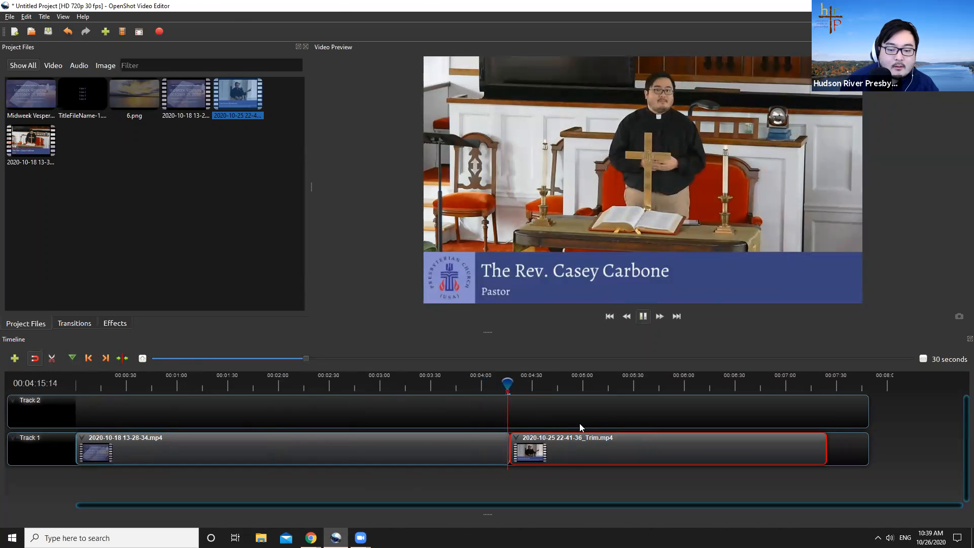
key("space")
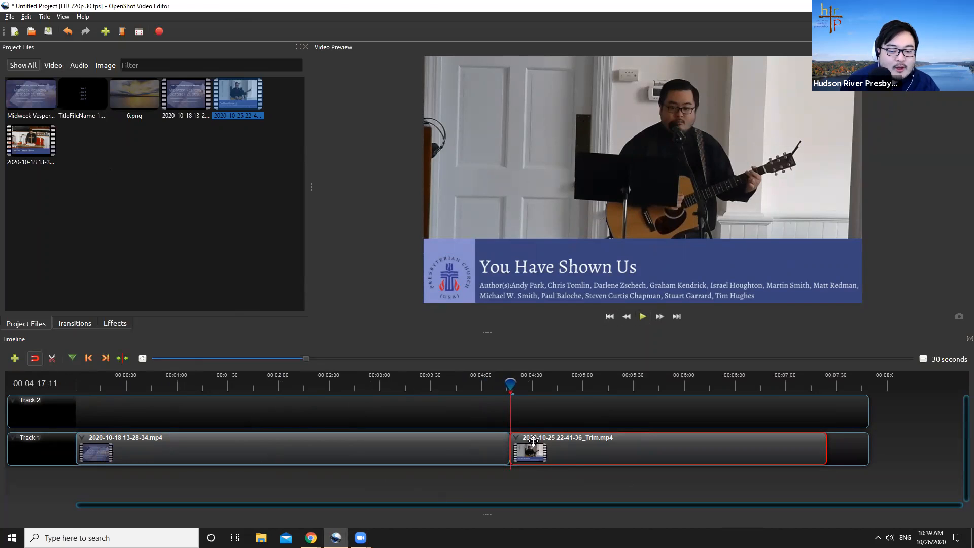
Overlap the start of the second clip with the end of the first to create a transition, and play it from about 00:04:07.
left_click_drag(530, 441, 519, 449)
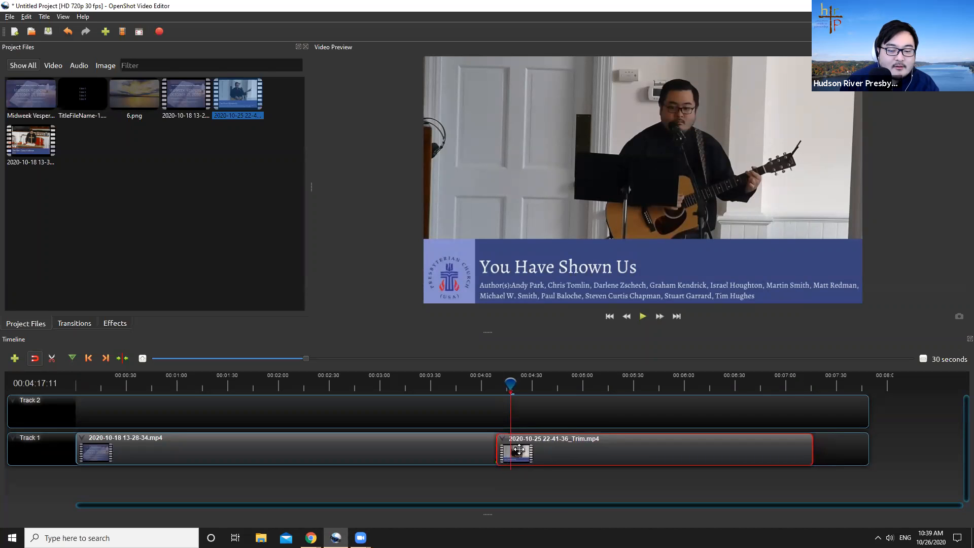
left_click_drag(509, 389, 493, 388)
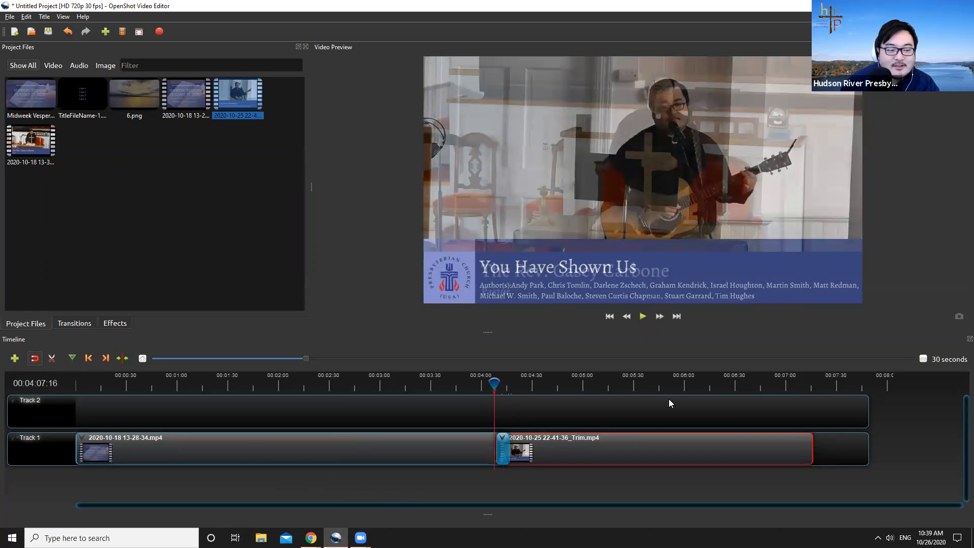
left_click(642, 318)
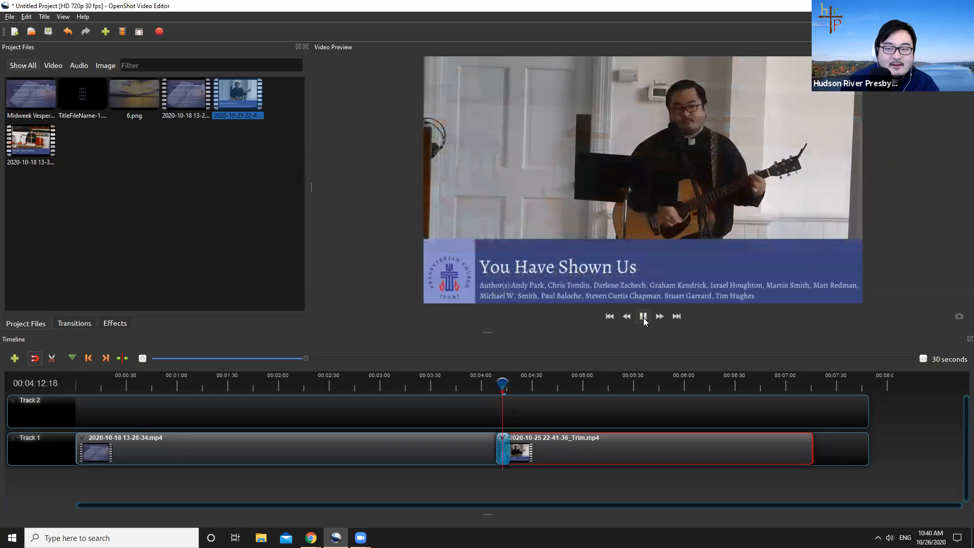
left_click(643, 316)
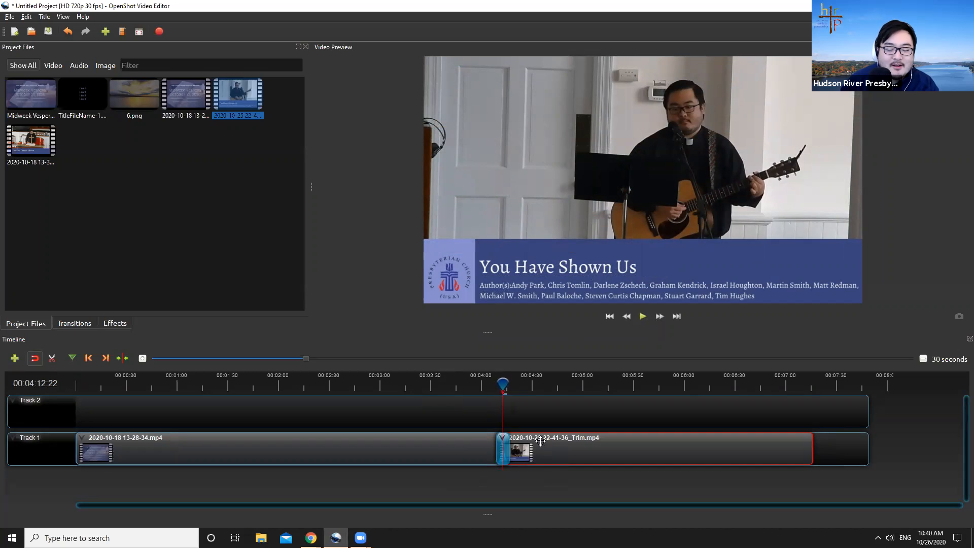
Move the second clip back to the end of the first clip and delete the transition between them.
left_click_drag(531, 440, 544, 440)
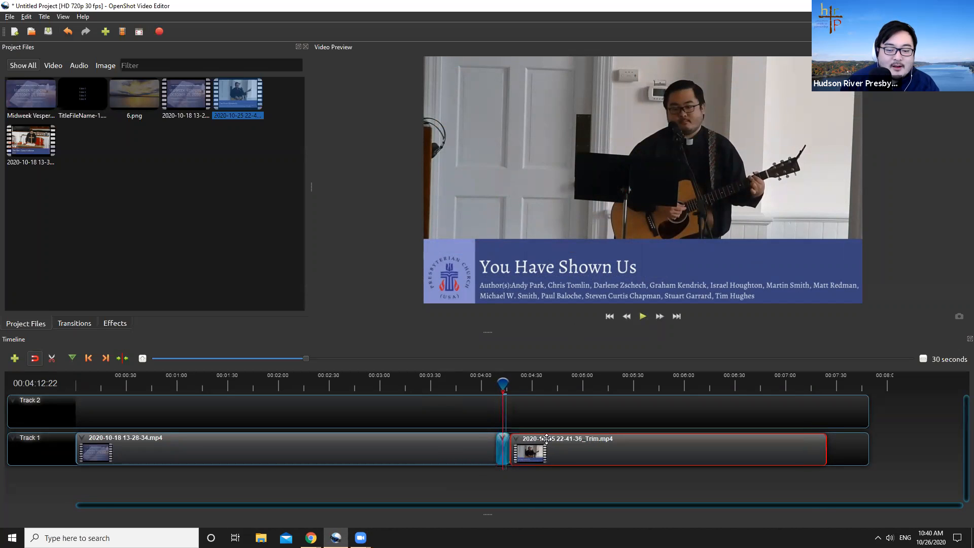
left_click(506, 445)
key("Delete")
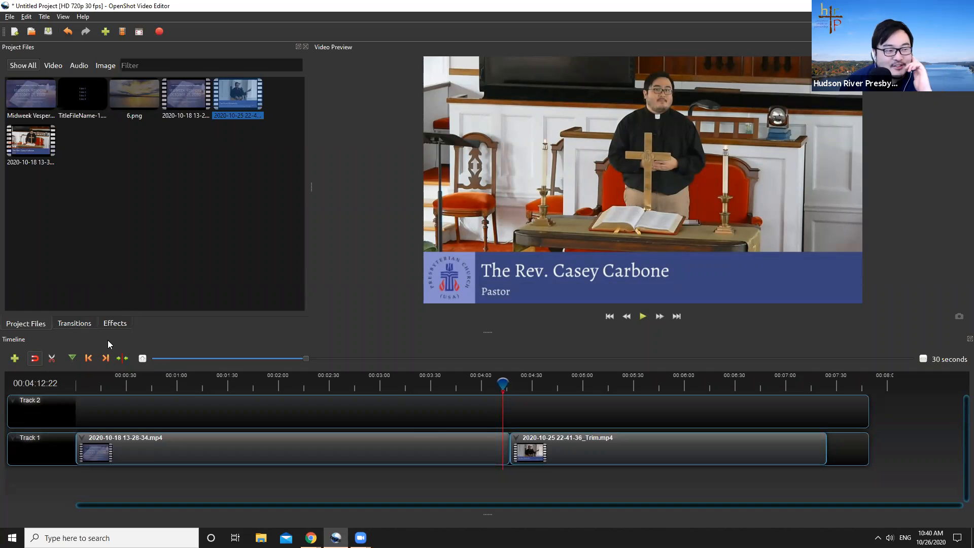
Overlap the start of the second Track 1 clip with the end of the first and replace the automatic transition with Circle in to out.
left_click(75, 324)
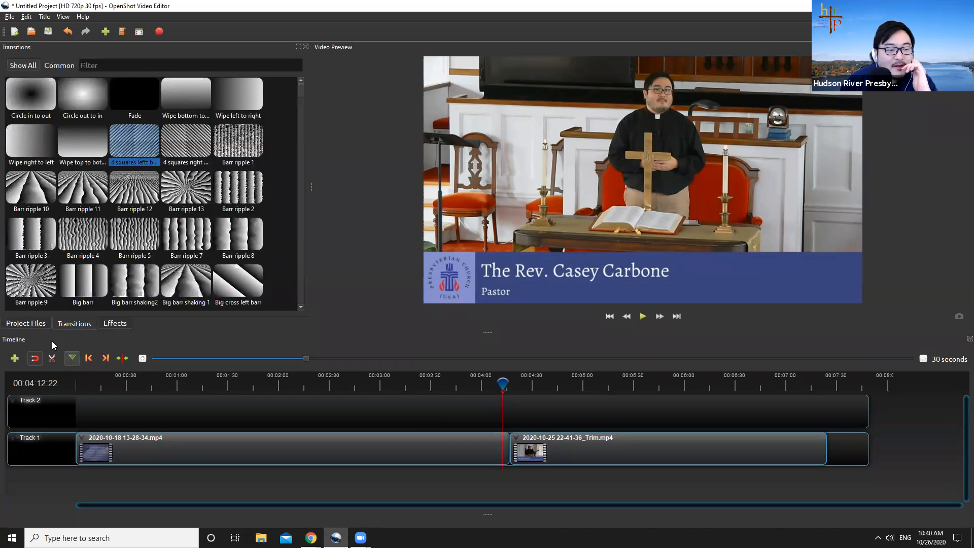
left_click(41, 325)
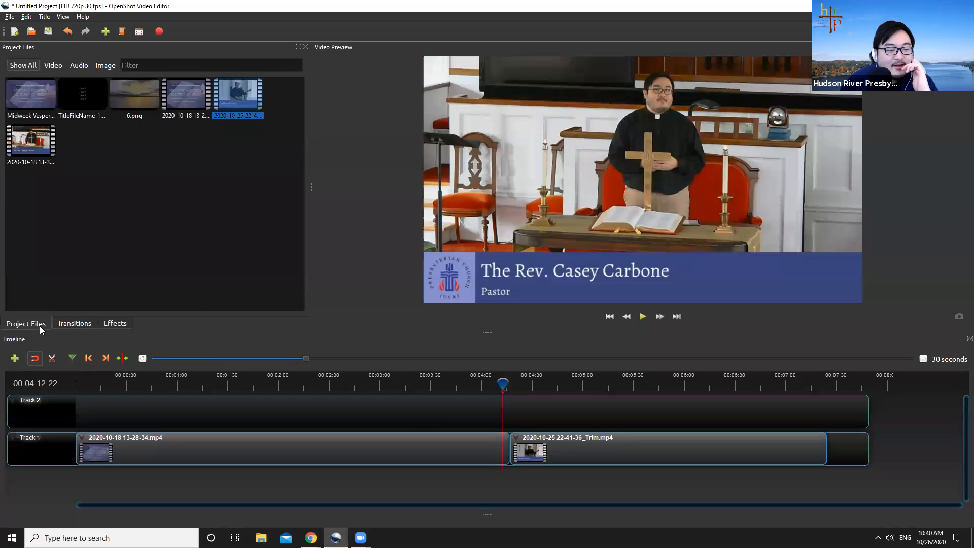
left_click(79, 325)
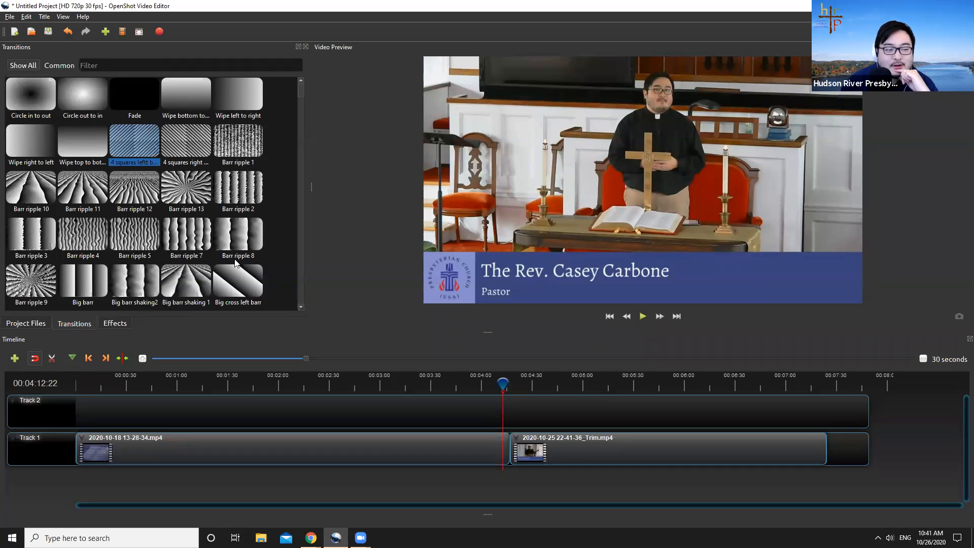
scroll(219, 241, "down", 3)
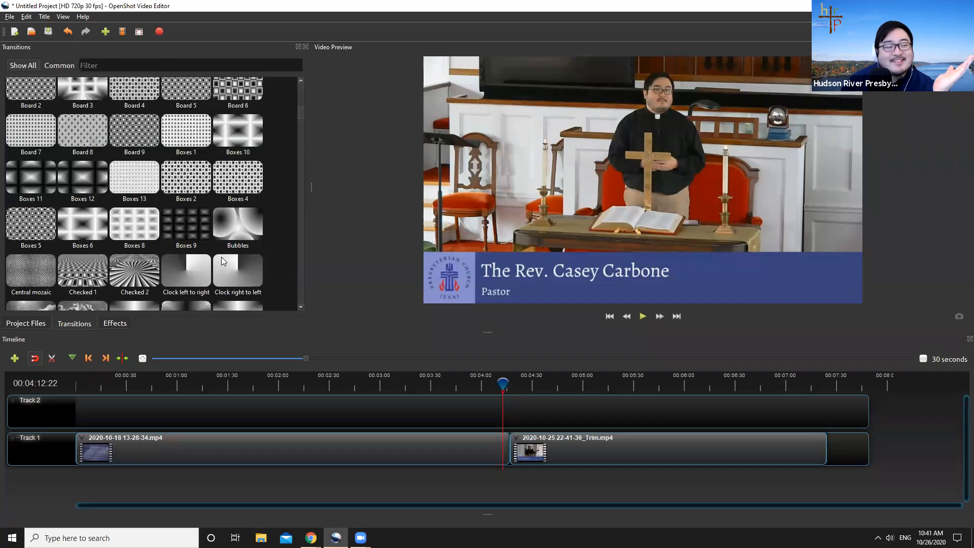
scroll(222, 261, "up", 2)
scroll(234, 272, "up", 3)
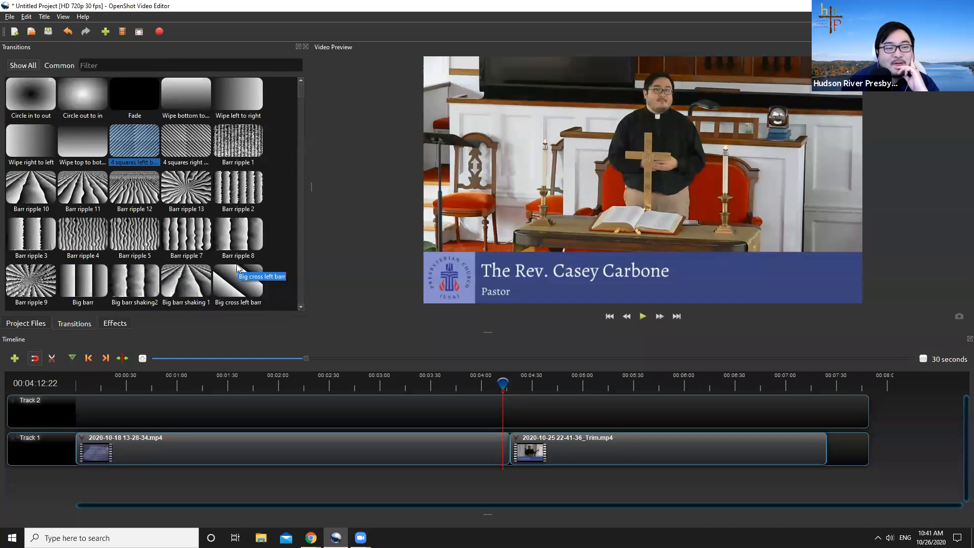
left_click_drag(237, 269, 512, 435)
left_click(492, 439)
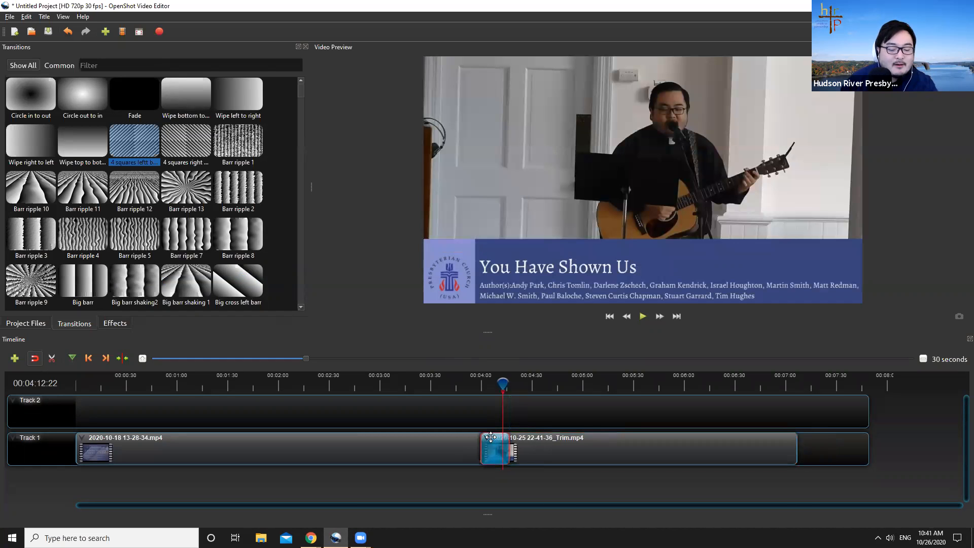
key("Delete")
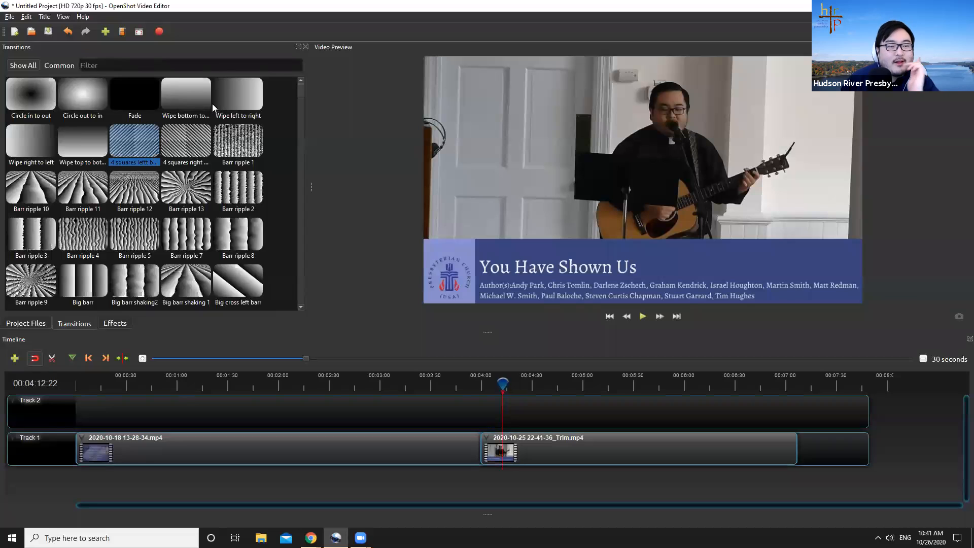
left_click_drag(34, 101, 482, 445)
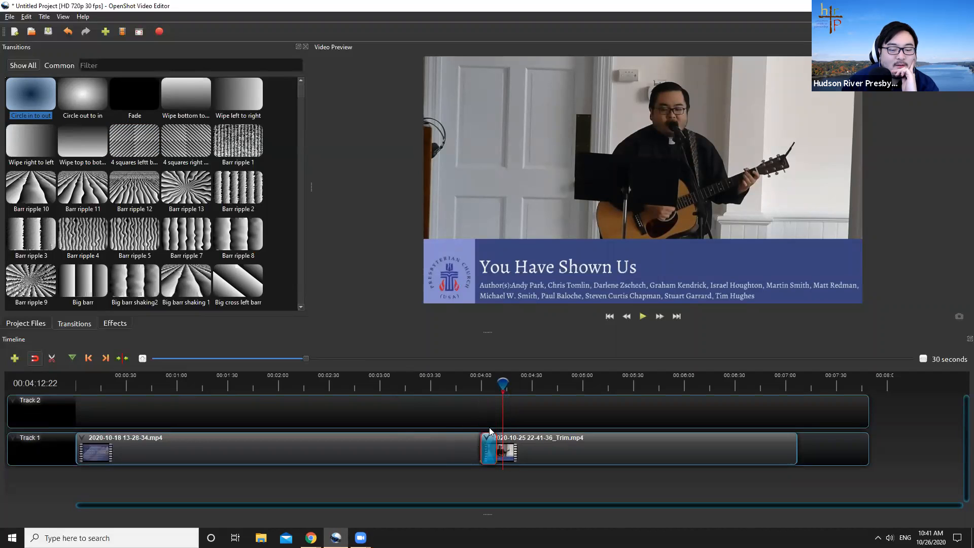
Play the Circle in to out transition on Track 1, starting just before 00:04:00.
left_click_drag(502, 384, 477, 382)
key("space")
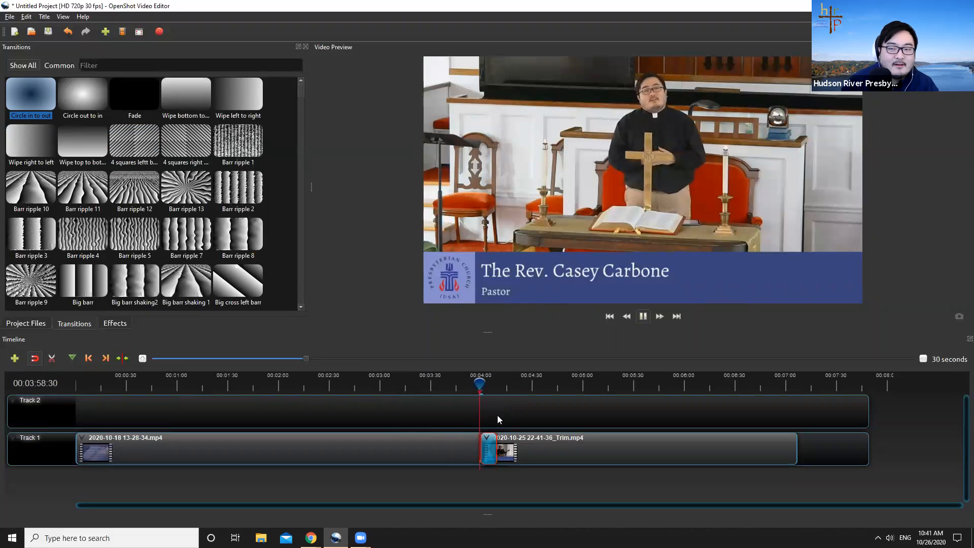
key("space")
Delete the Circle in to out transition and overlap the second clip with the first again, starting at about 00:04:04.
left_click_drag(517, 441, 540, 447)
left_click(497, 440)
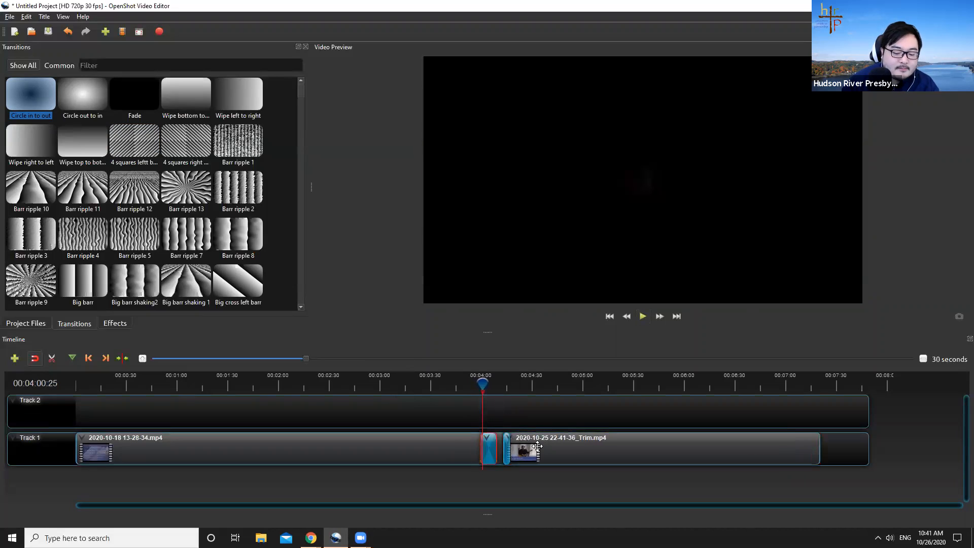
key("Delete")
mouse_move(512, 441)
left_mouse_down()
mouse_move(537, 441)
mouse_move(519, 440)
left_mouse_up()
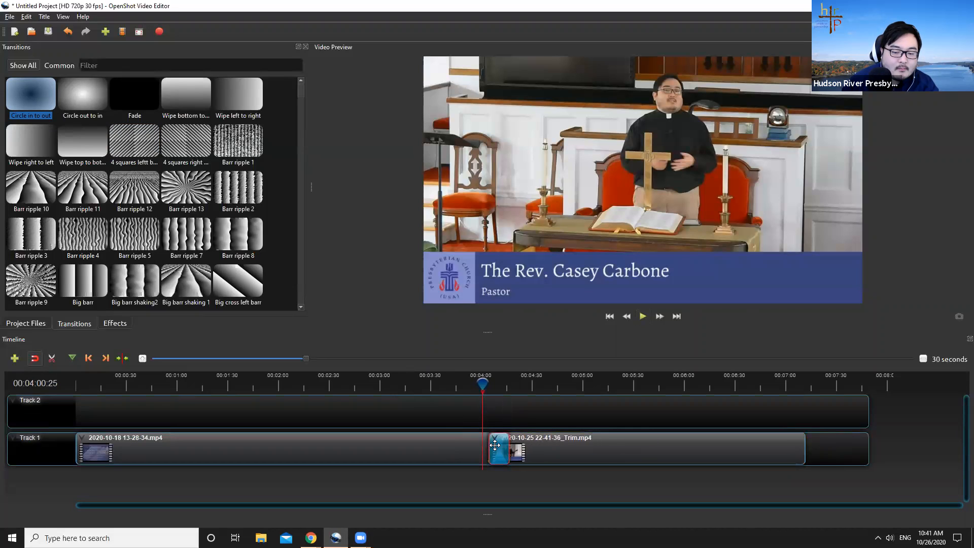
right_click(497, 445)
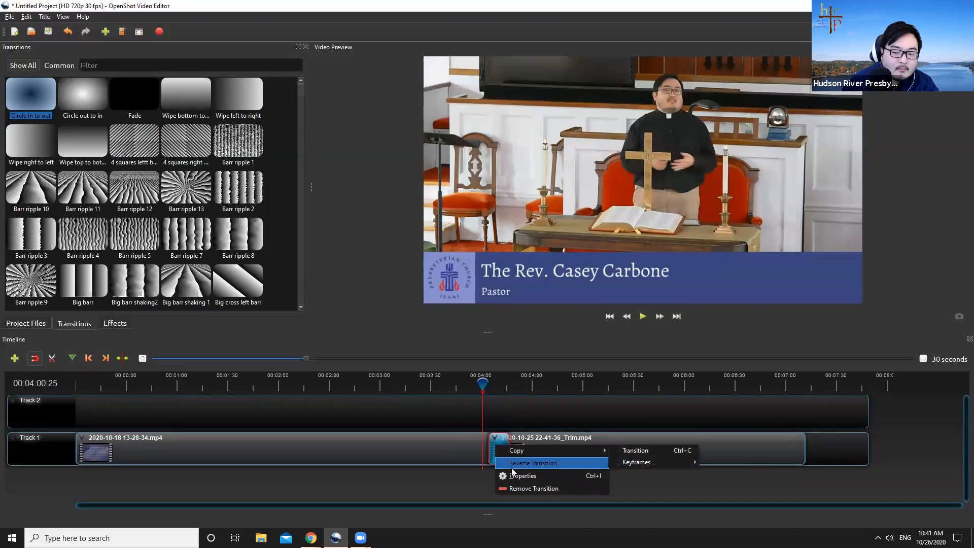
left_click(514, 419)
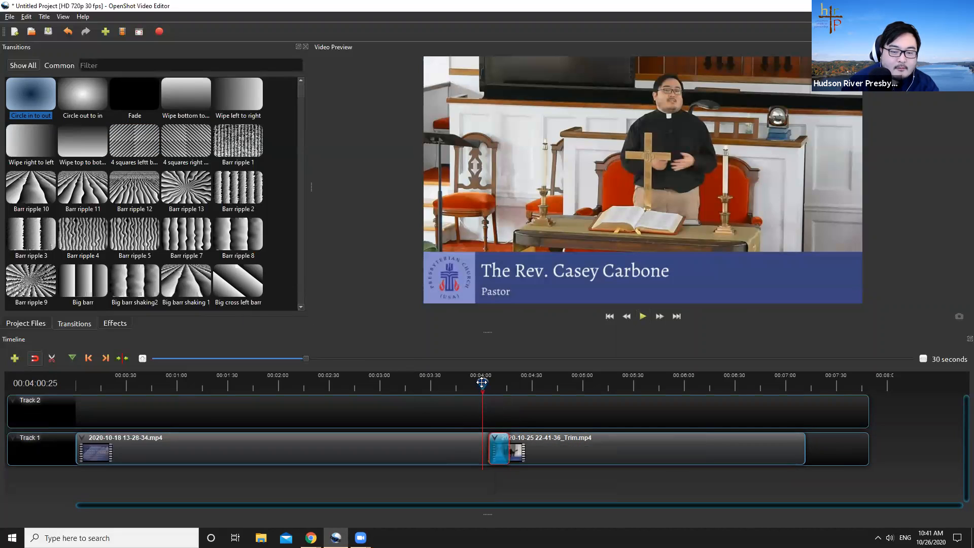
Play the automatic transition in the new overlap, starting from about 00:04:02.
left_click_drag(481, 381, 486, 389)
key("space")
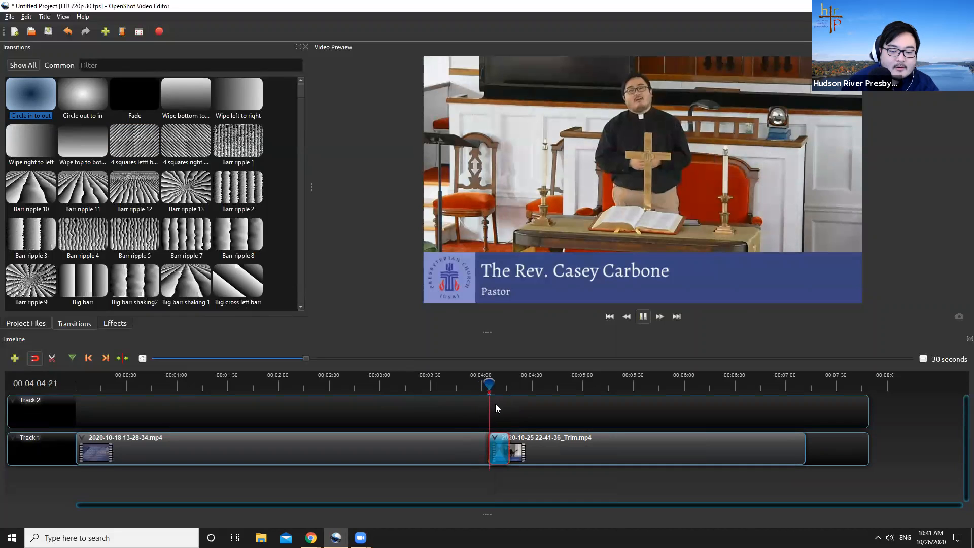
key("space")
Delete the transition in the overlap and move the second clip back to the end of the first.
key("Delete")
left_click_drag(521, 448, 543, 448)
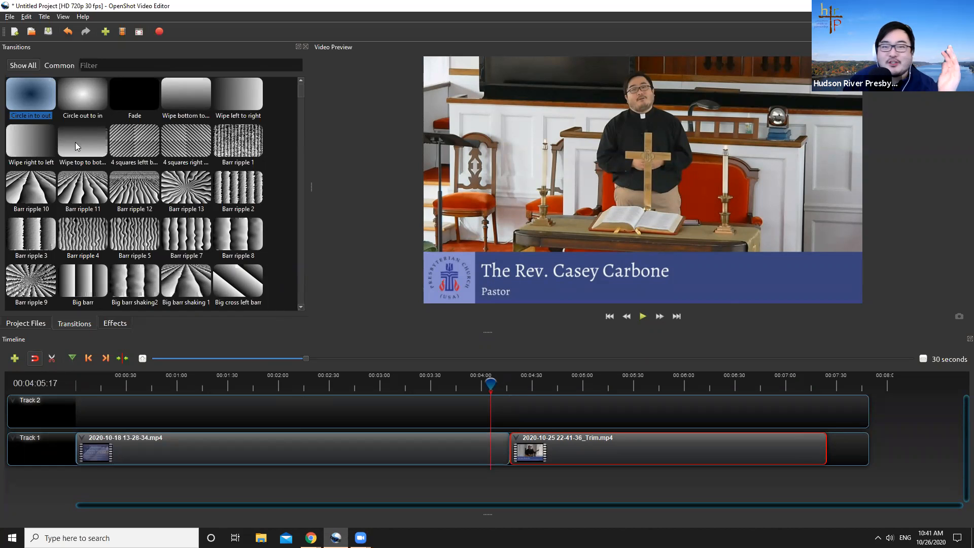
Try placing a Circle in to out transition over the end of the first clip, and delete it again.
left_click_drag(30, 94, 496, 442)
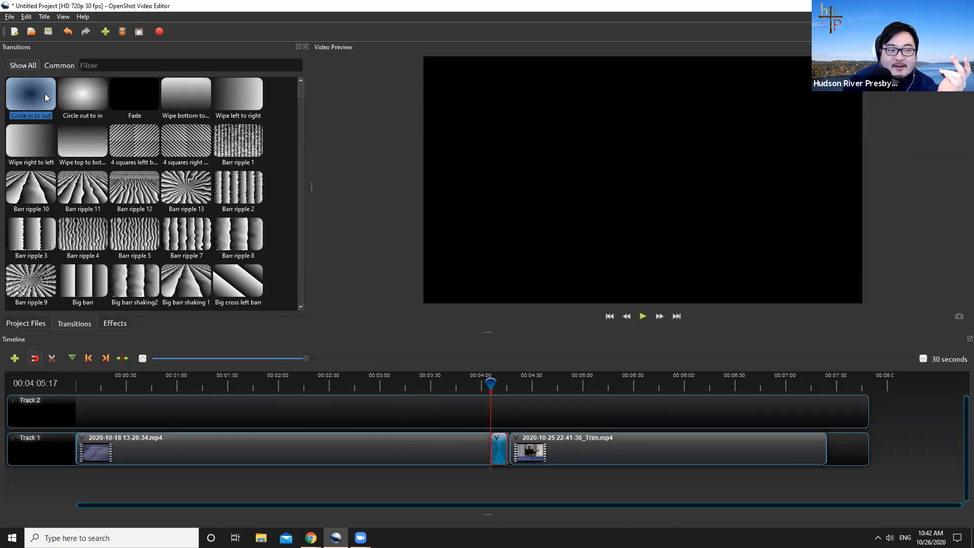
right_click(497, 449)
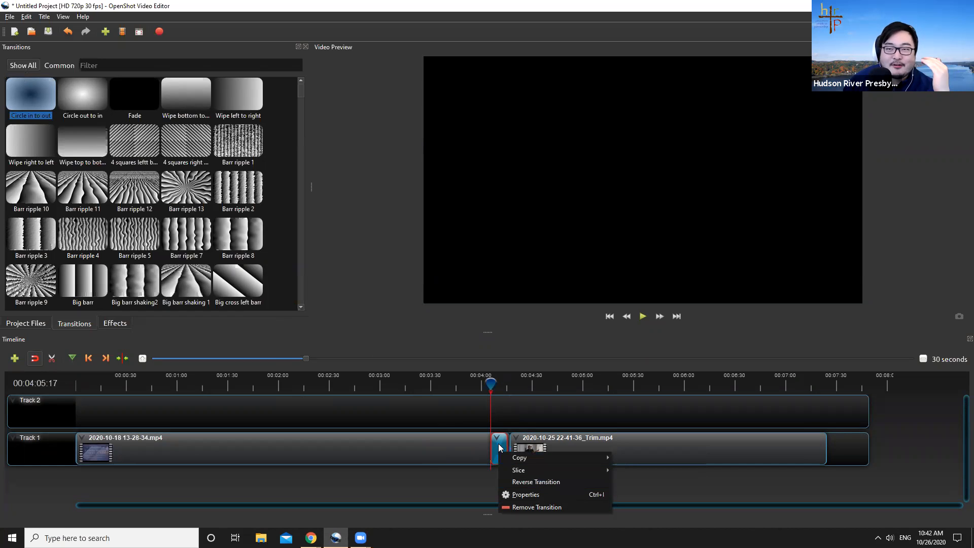
left_click(542, 414)
key("Delete")
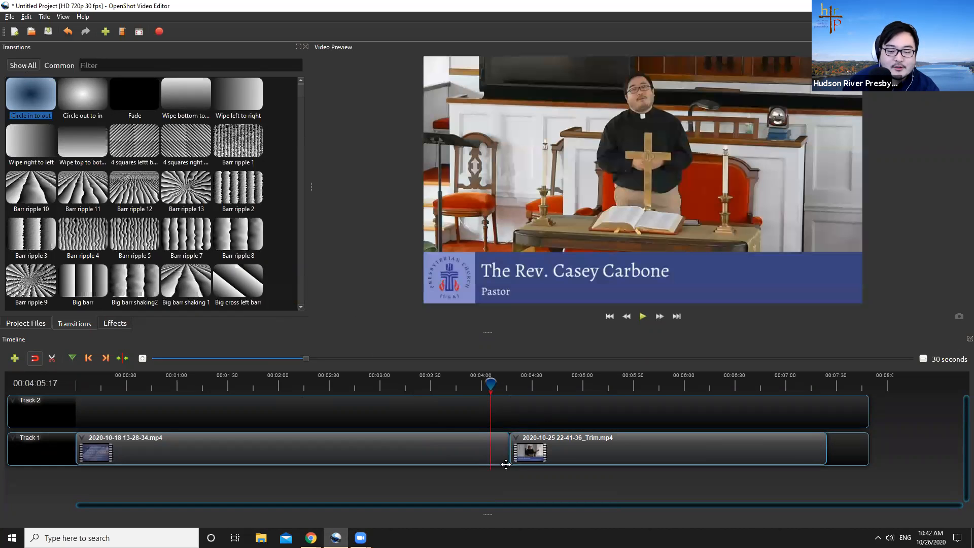
Overlap the second clip with the first from about 00:04:05, delete the automatic transition, and move the clip back to the first one's end.
left_click(575, 442)
left_click_drag(576, 439, 555, 447)
left_click(503, 445)
key("Delete")
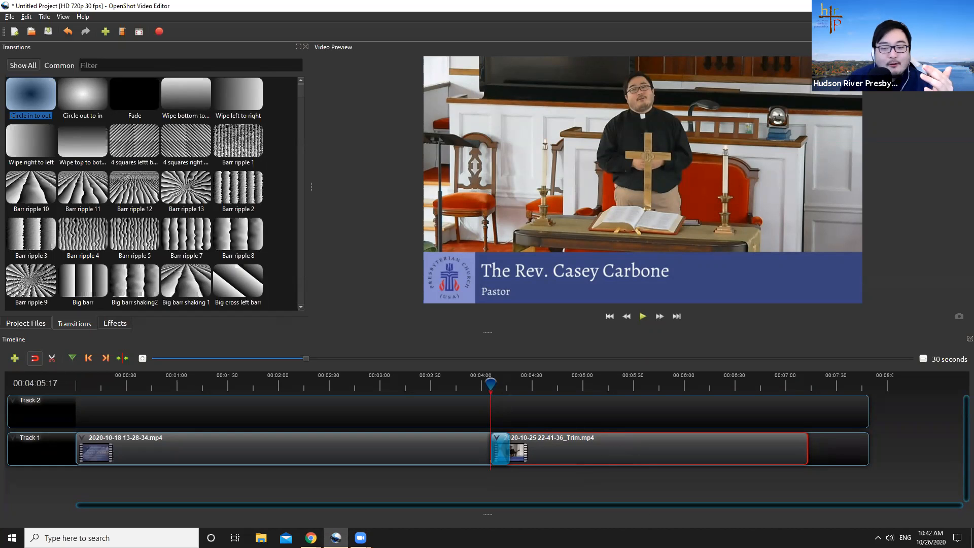
left_click(498, 446)
key("Delete")
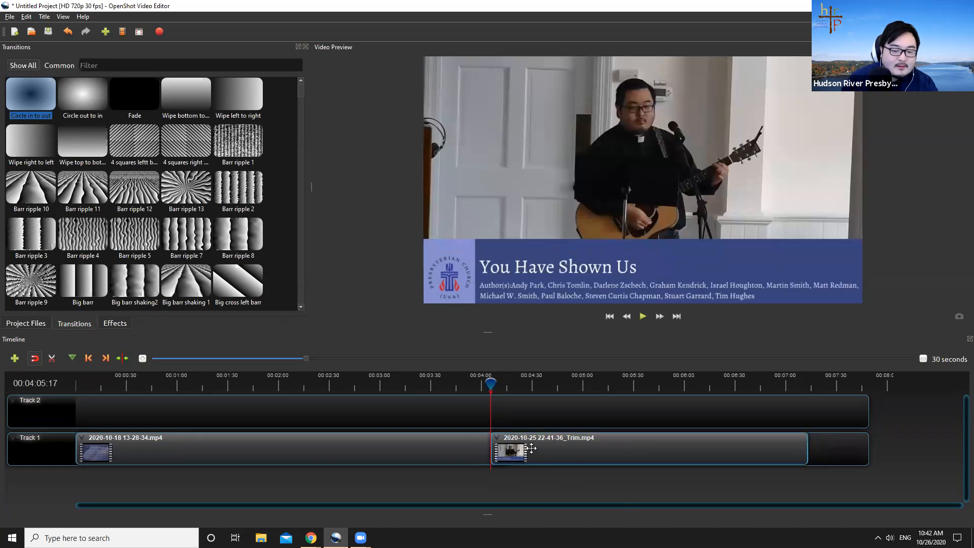
left_click_drag(531, 448, 550, 448)
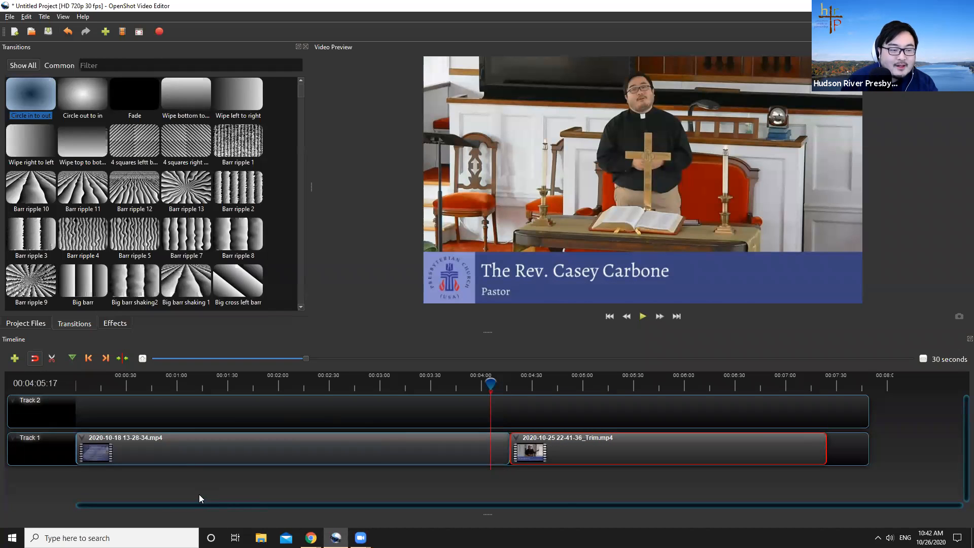
Select both clips on Track 1 and separate their audio using Single Clip (all channels).
left_click(33, 323)
left_click(164, 452, "ctrl")
right_click(164, 452)
left_click(253, 487)
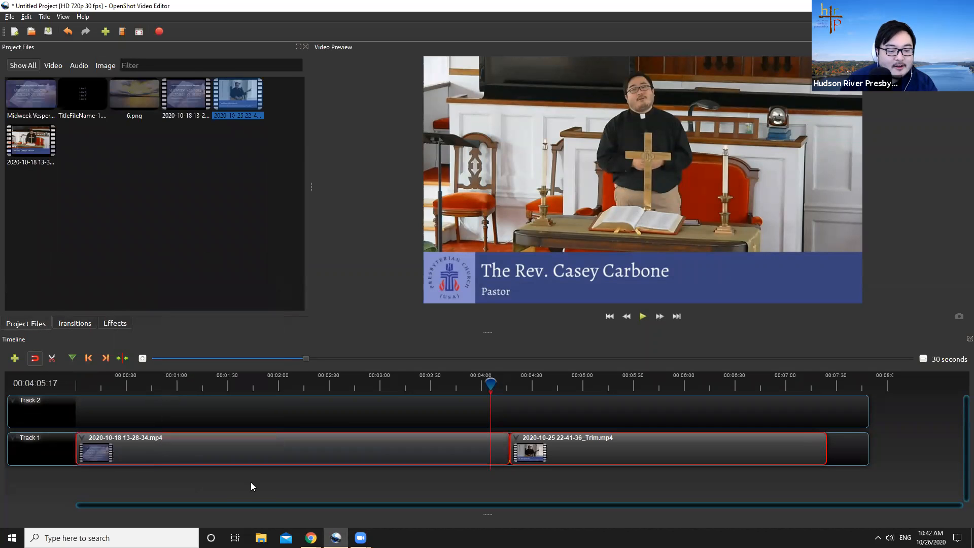
right_click(148, 448)
mouse_move(226, 374)
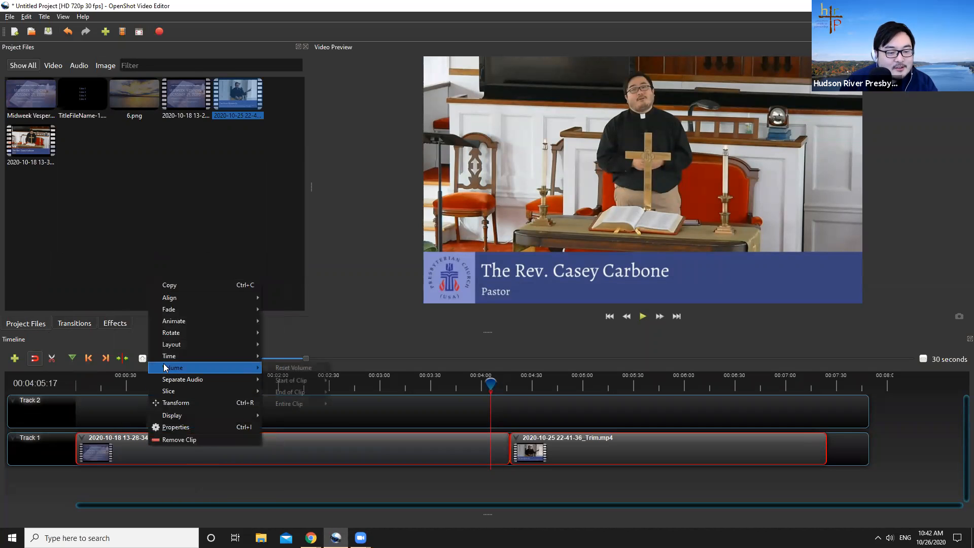
left_click(254, 471)
right_click(300, 449)
right_click(198, 446)
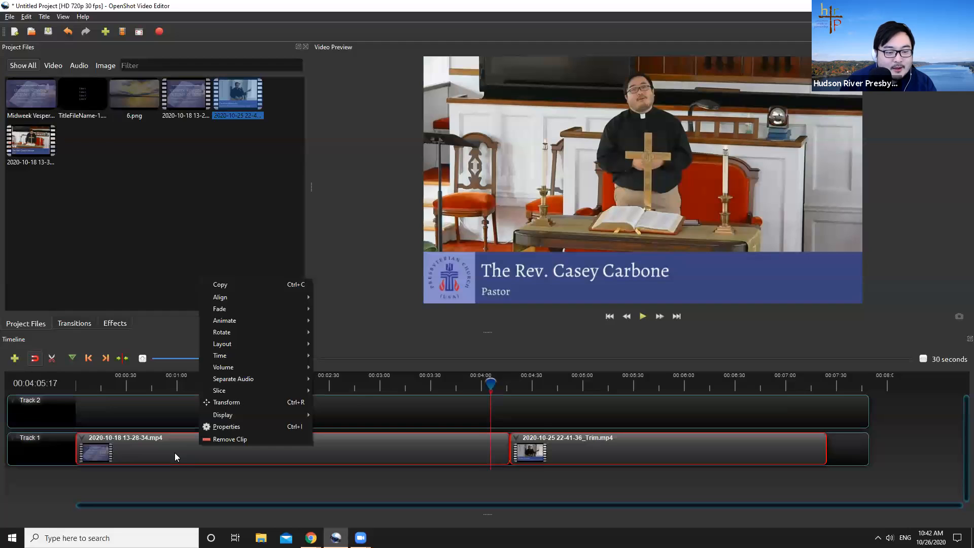
mouse_move(232, 365)
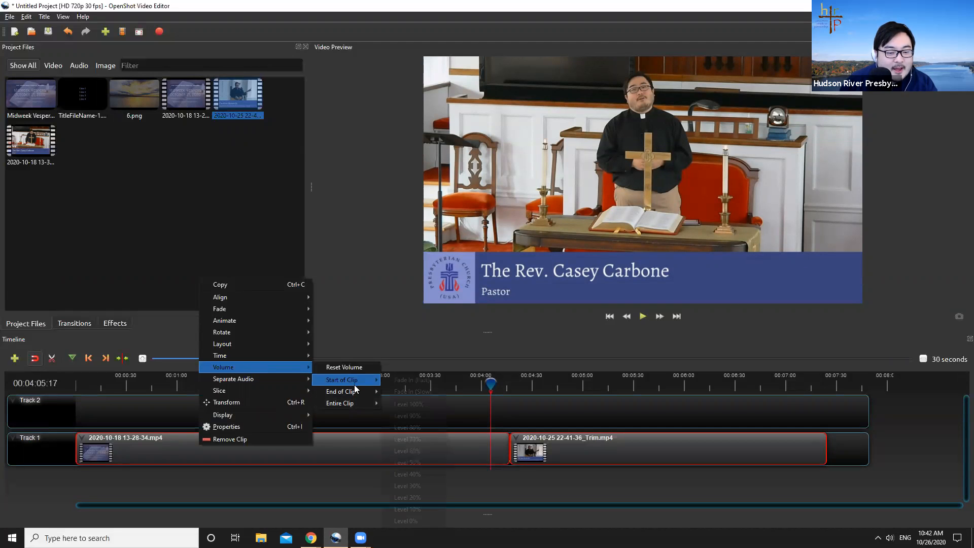
mouse_move(355, 389)
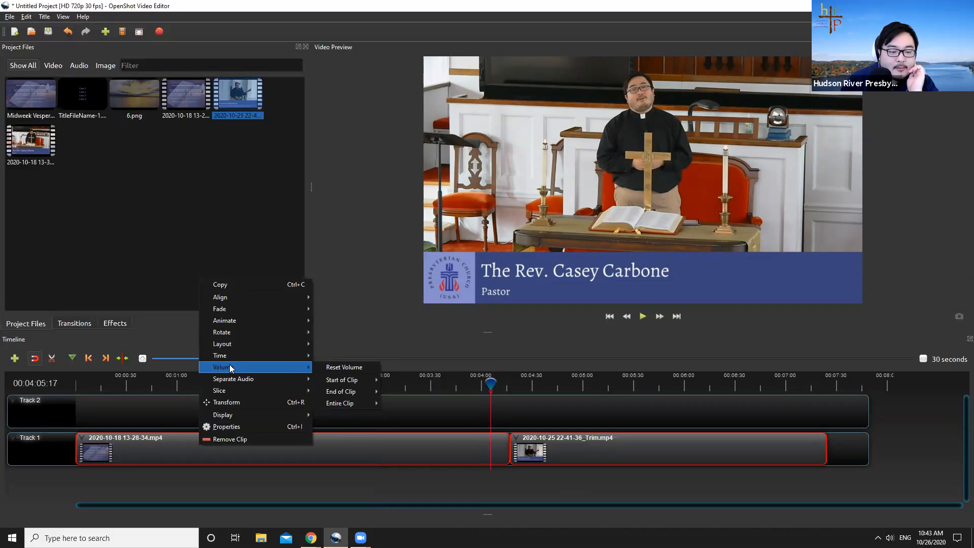
mouse_move(228, 381)
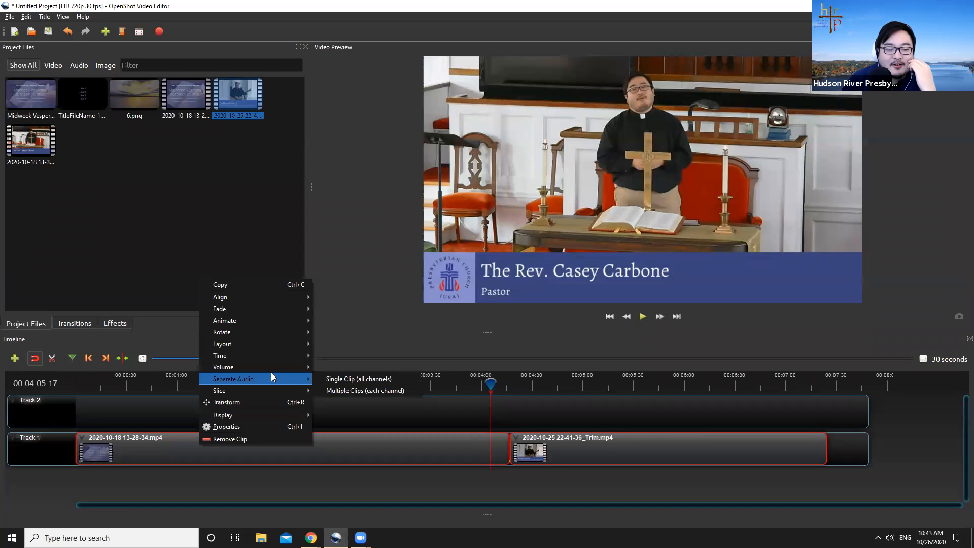
left_click(325, 380)
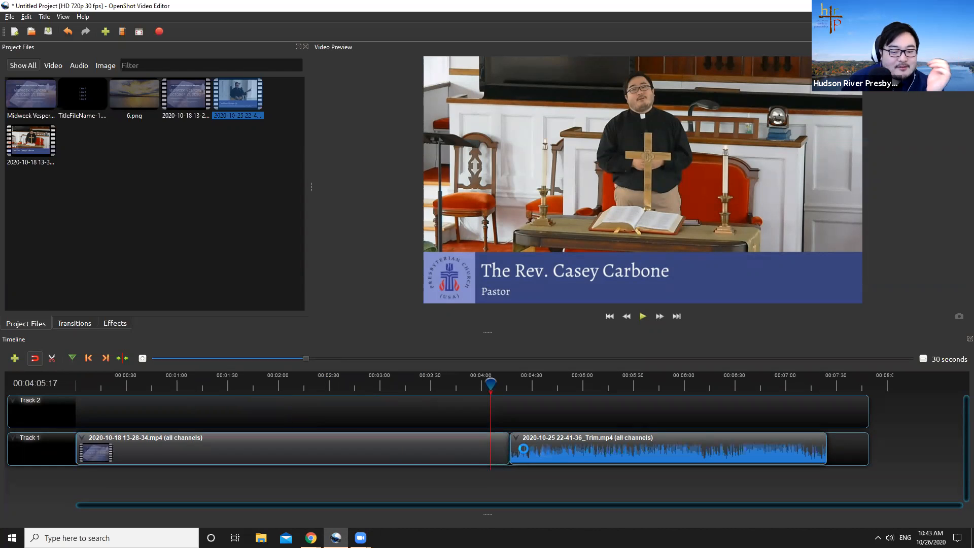
Delete the separated audio, the automatic transition and both video clips so that Track 1 is empty.
mouse_move(580, 450)
left_mouse_down()
mouse_move(407, 459)
mouse_move(593, 459)
mouse_move(583, 454)
left_mouse_up()
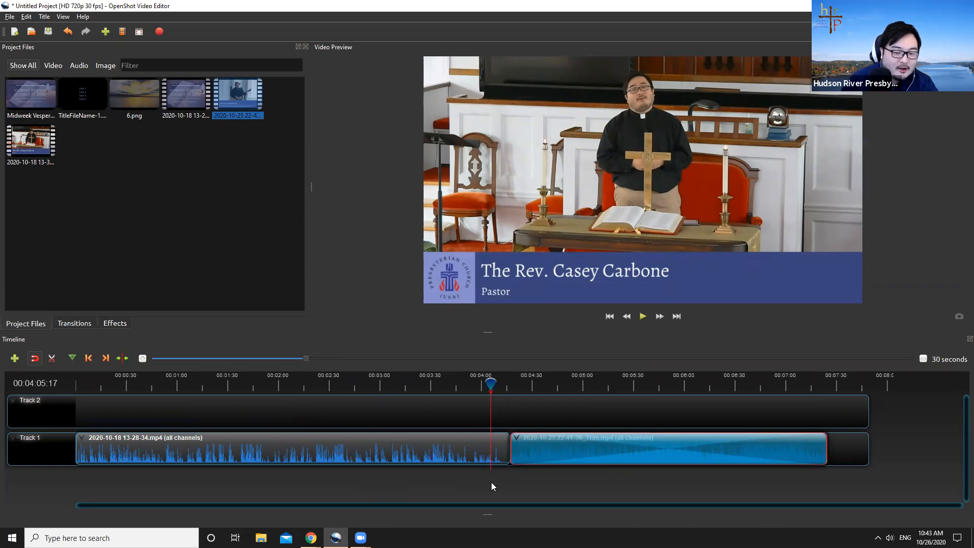
key("Delete")
left_click(556, 446)
key("Delete")
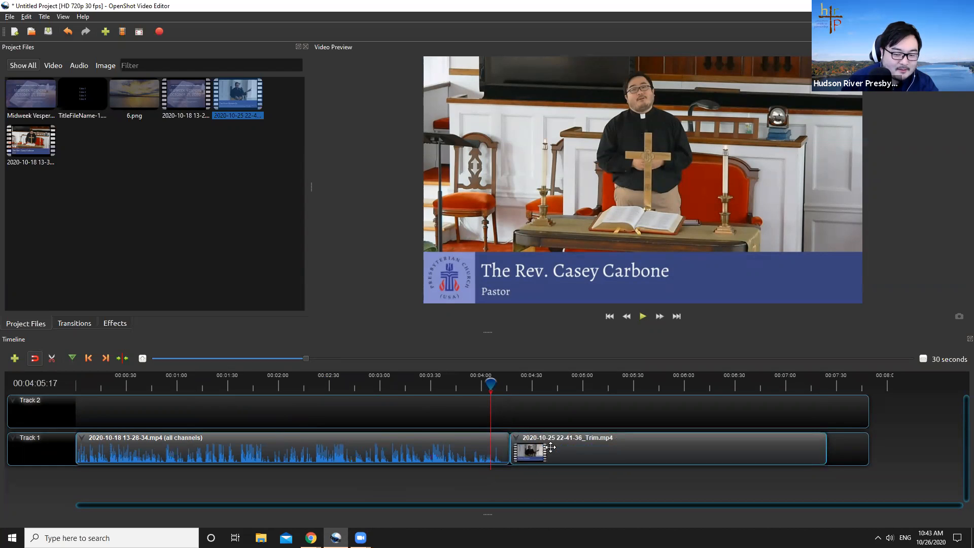
left_click(550, 446)
key("Delete")
left_click(451, 443)
key("Delete")
left_click(457, 446)
key("Delete")
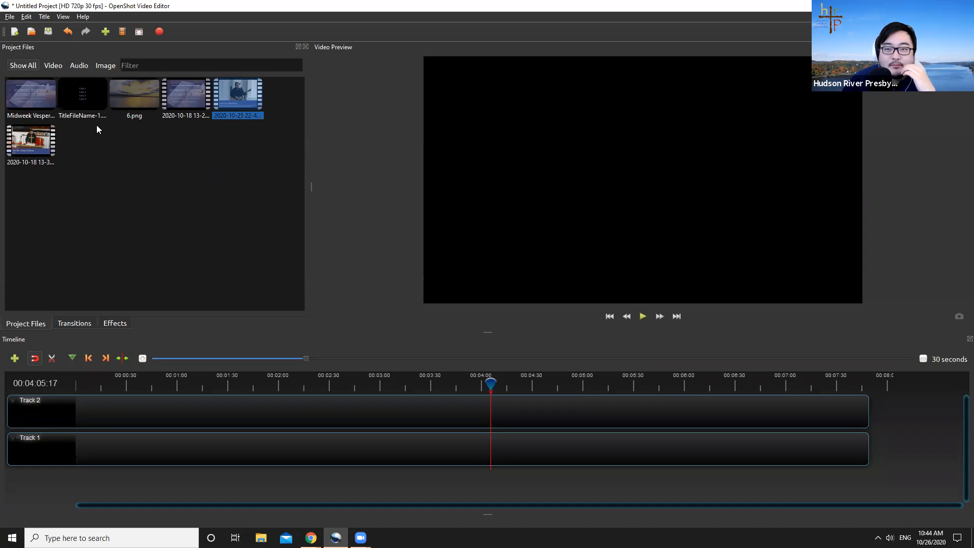
Place the Midweek Vespers title image at the start of Track 1 and extend it to about 15 seconds.
left_click_drag(51, 101, 85, 440)
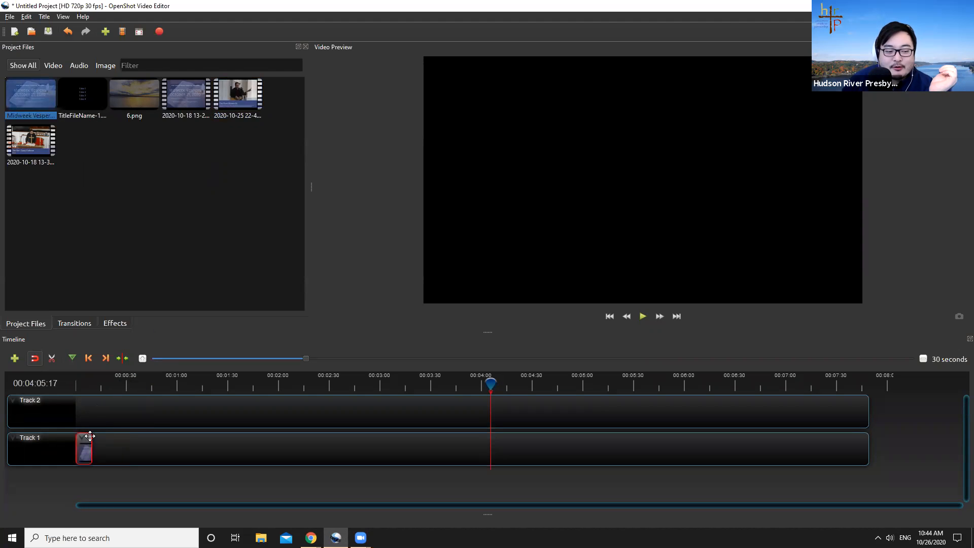
left_click_drag(490, 384, 77, 388)
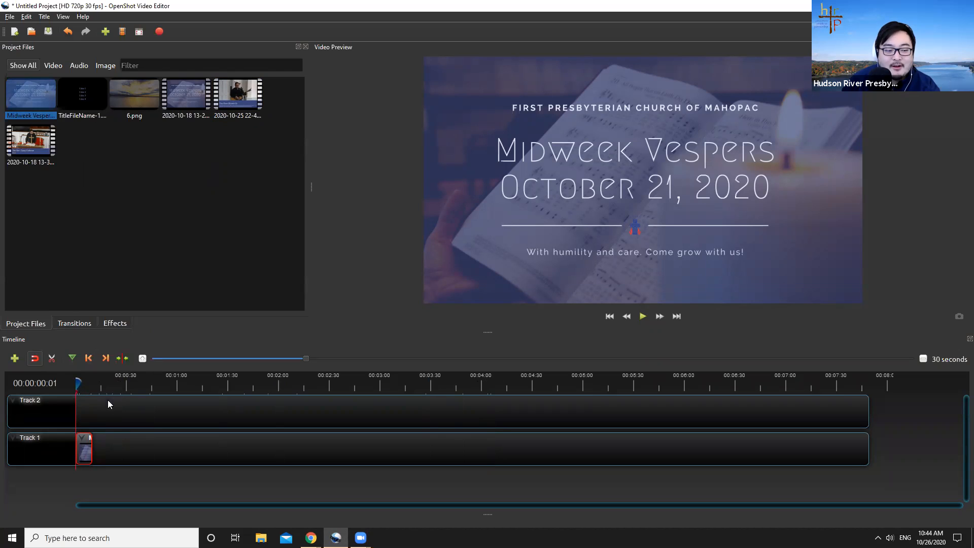
left_click_drag(92, 442, 101, 444)
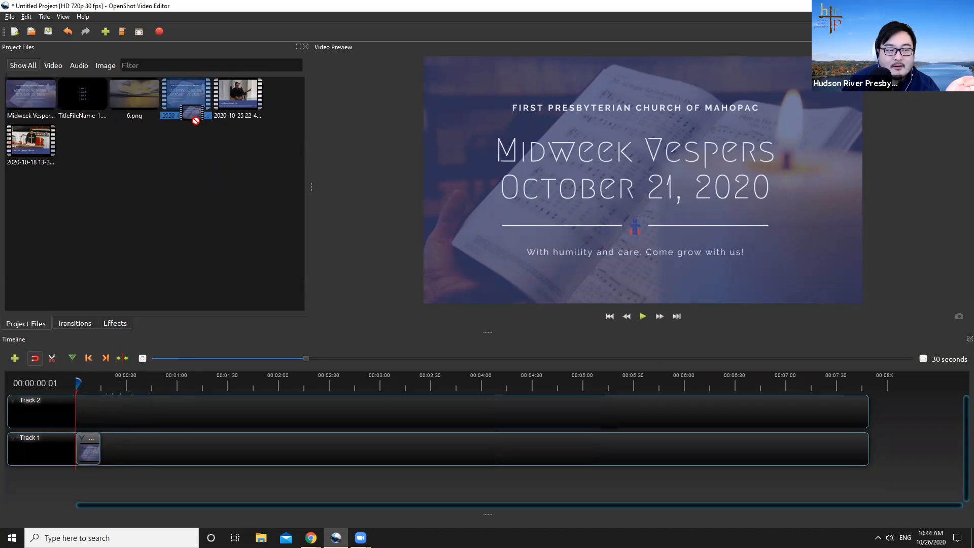
mouse_move(39, 142)
left_mouse_down()
mouse_move(136, 451)
mouse_move(125, 448)
left_mouse_up()
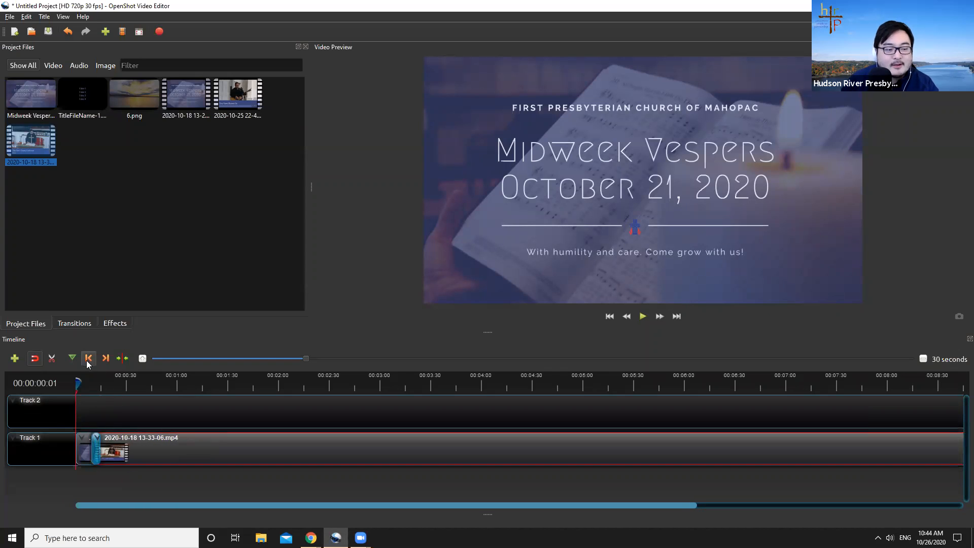
Play back the transition between the title image and the video clip on Track 1.
left_click_drag(82, 382, 91, 384)
key("space")
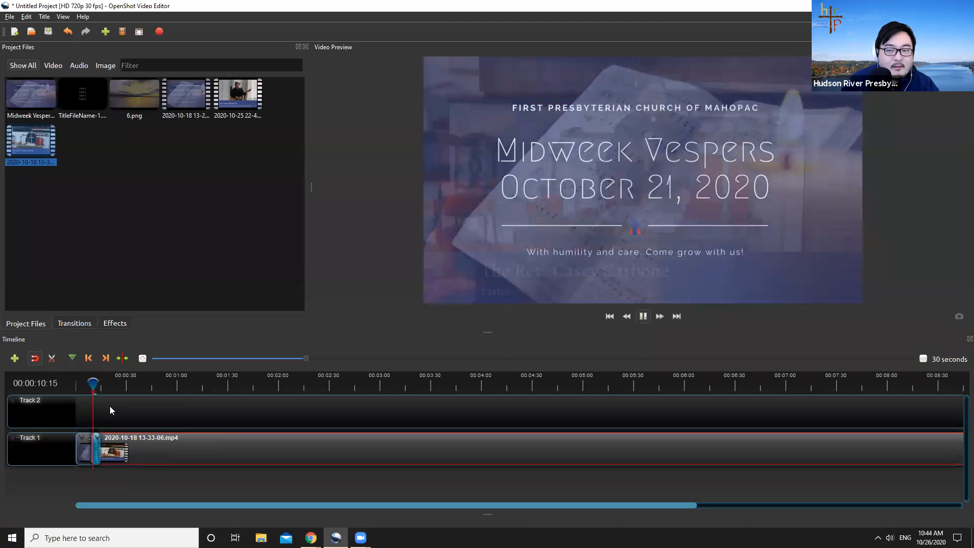
key("space")
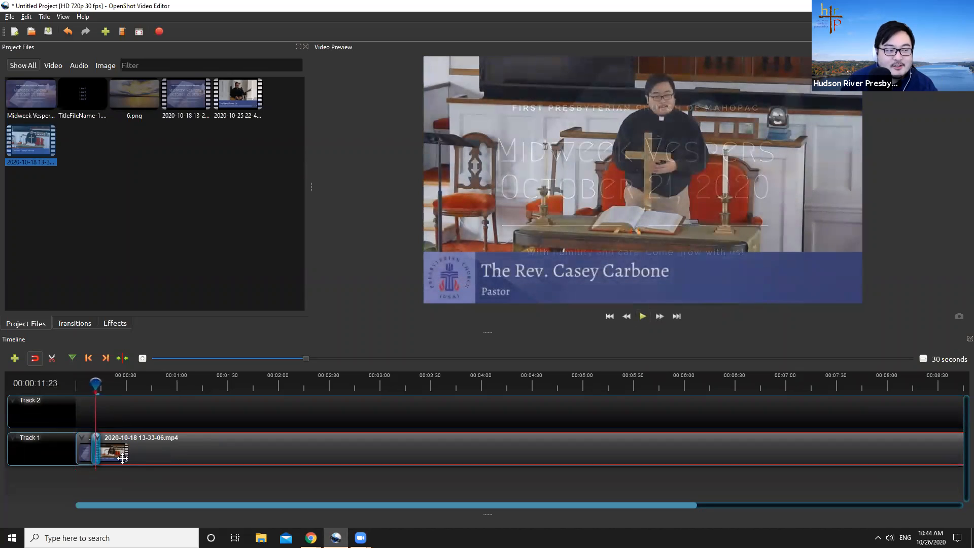
Delete the video clip, transition and title image from Track 1, and place 6.png near its start, ending at about 30 seconds.
left_click_drag(137, 453, 157, 453)
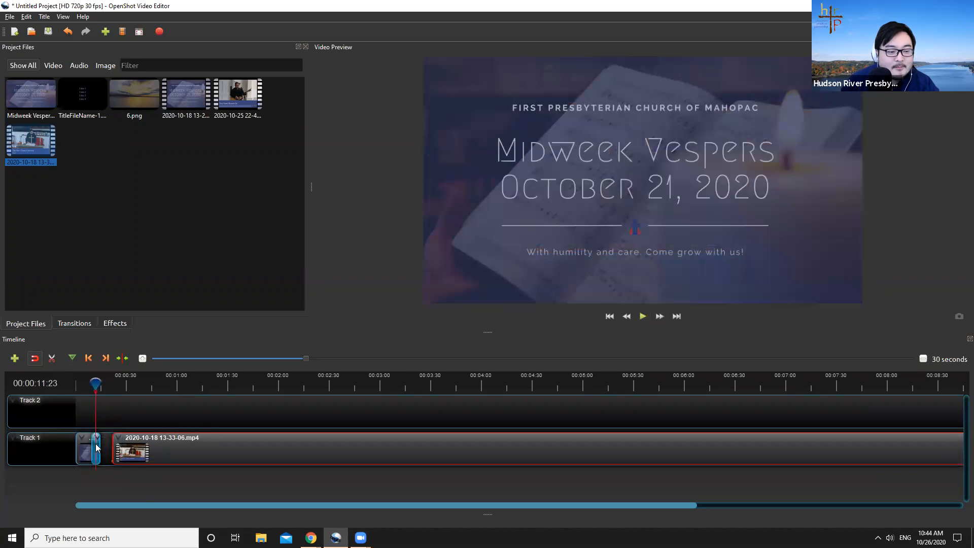
key("Delete")
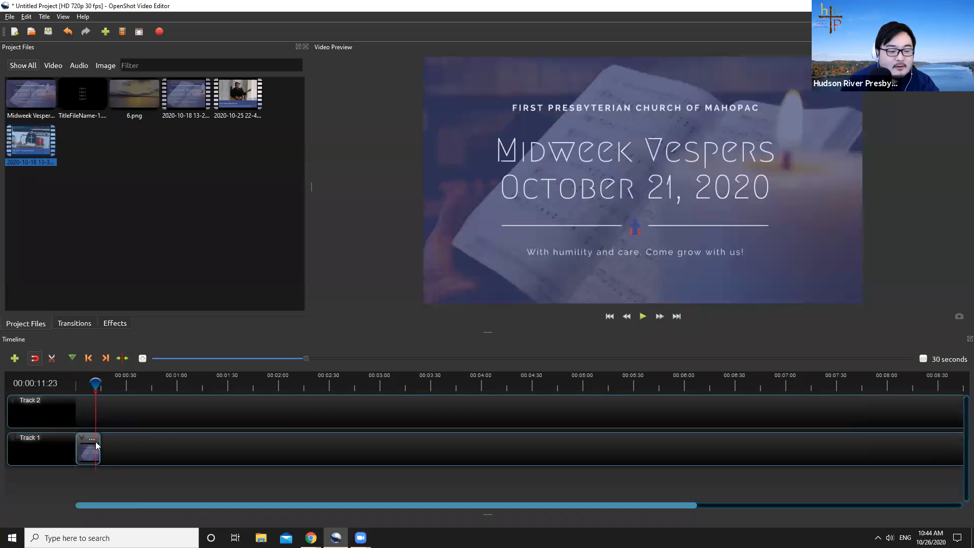
left_click(90, 443)
key("Delete")
left_click_drag(133, 98, 131, 453)
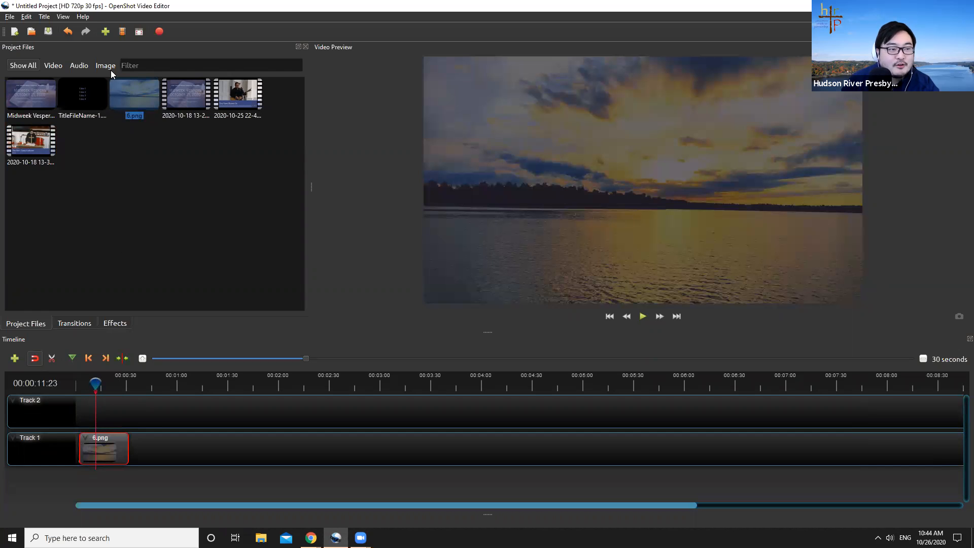
Create a title from the Bar 2 template with its default text, saved as TitleFileName-2.
left_click(44, 16)
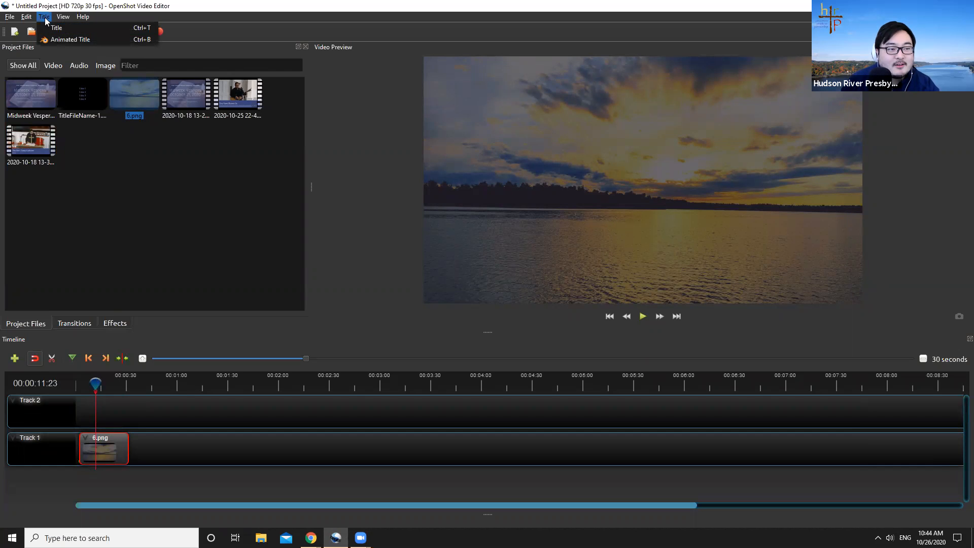
left_click(48, 29)
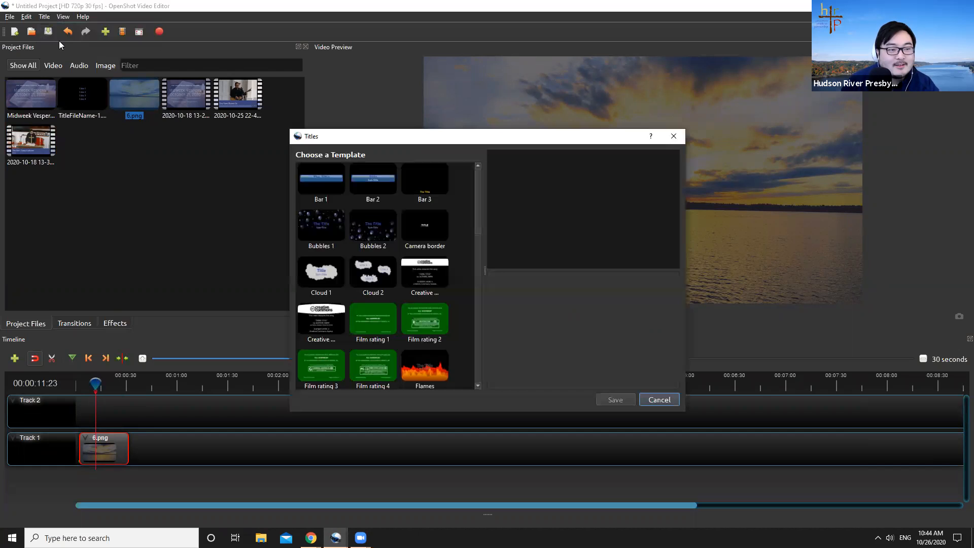
scroll(387, 205, "down", 5)
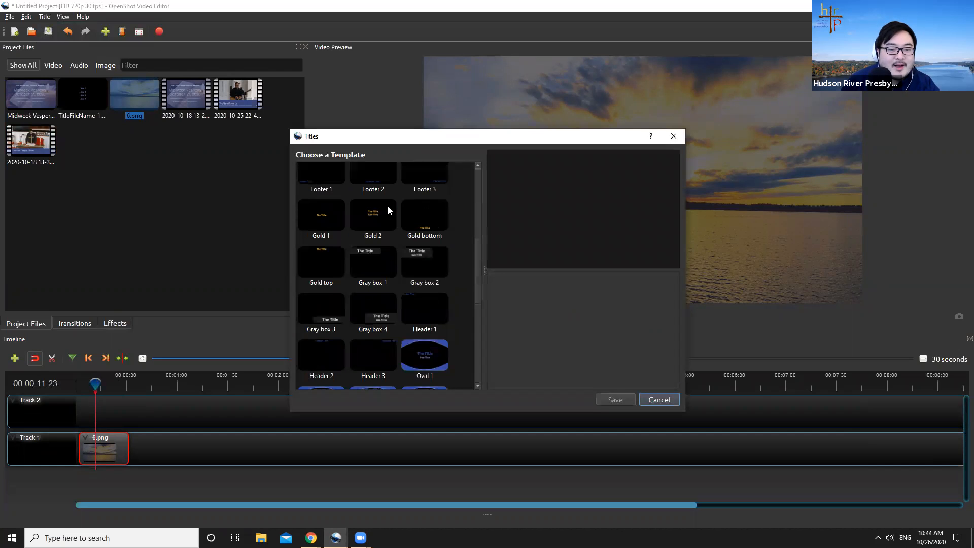
scroll(348, 322, "down", 6)
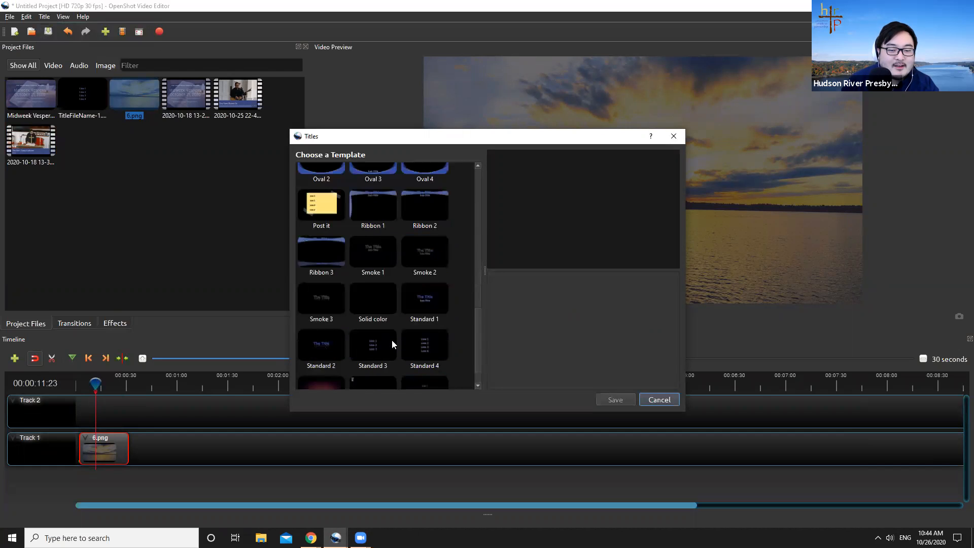
scroll(387, 343, "up", 12)
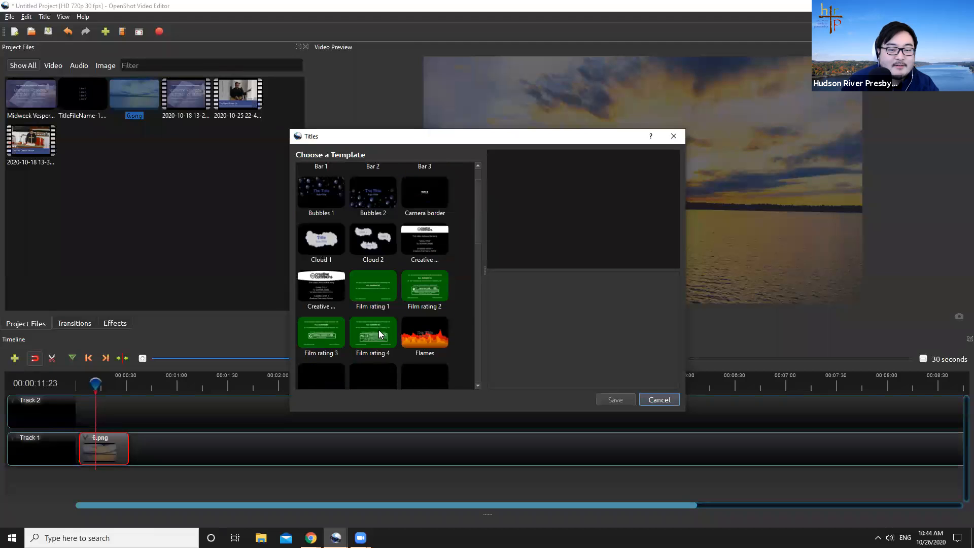
left_click(378, 177)
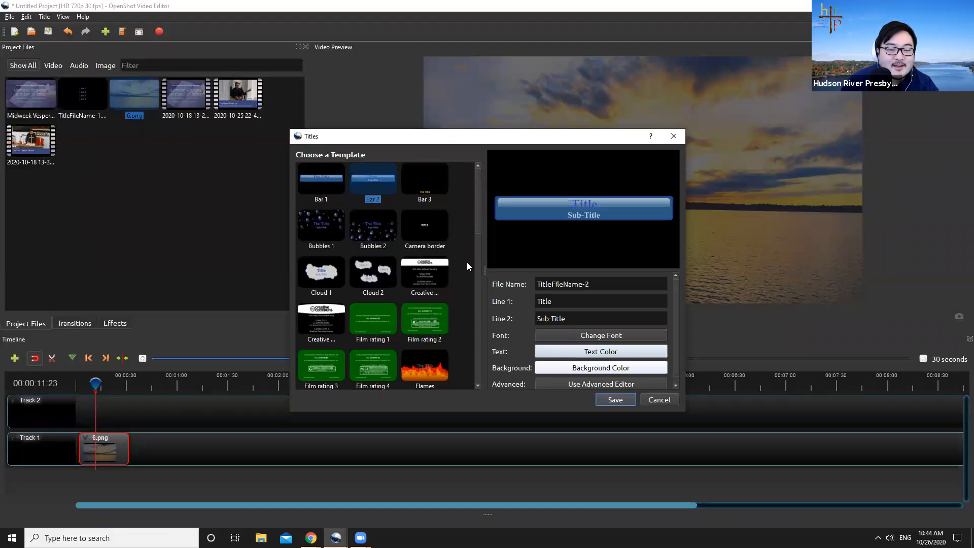
left_click(606, 400)
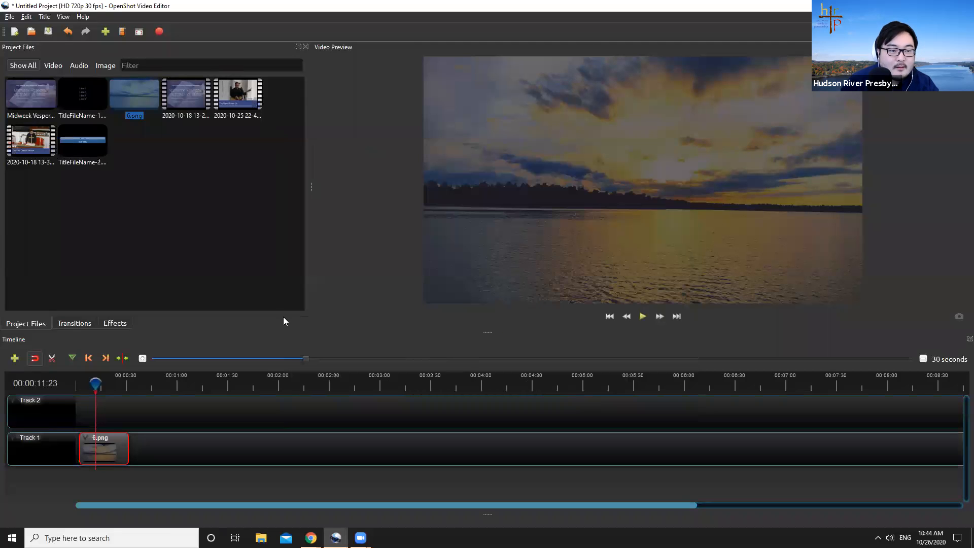
Overlay the TitleFileName-2 title on Track 2 above 6.png, extend it to the image's length, and remove it again.
left_click_drag(101, 141, 91, 408)
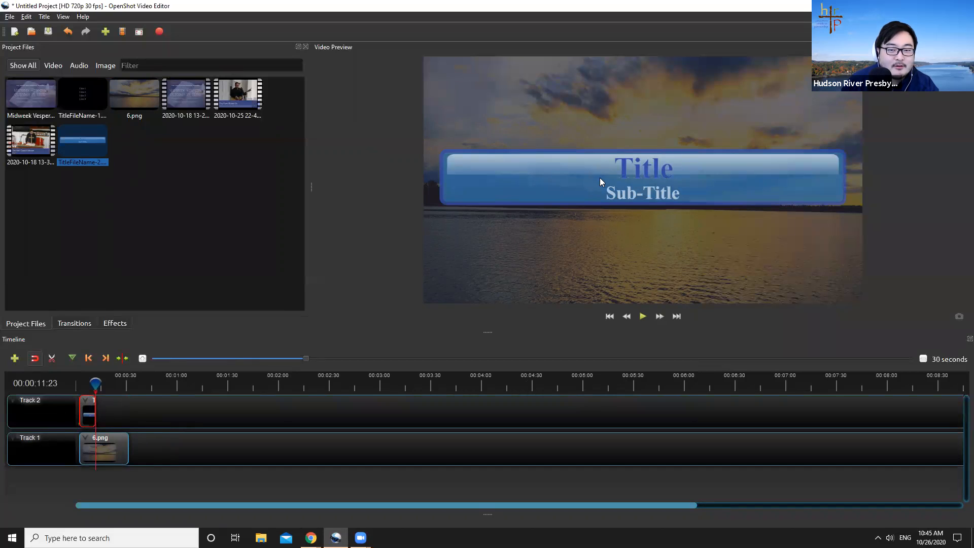
left_click_drag(95, 417, 129, 418)
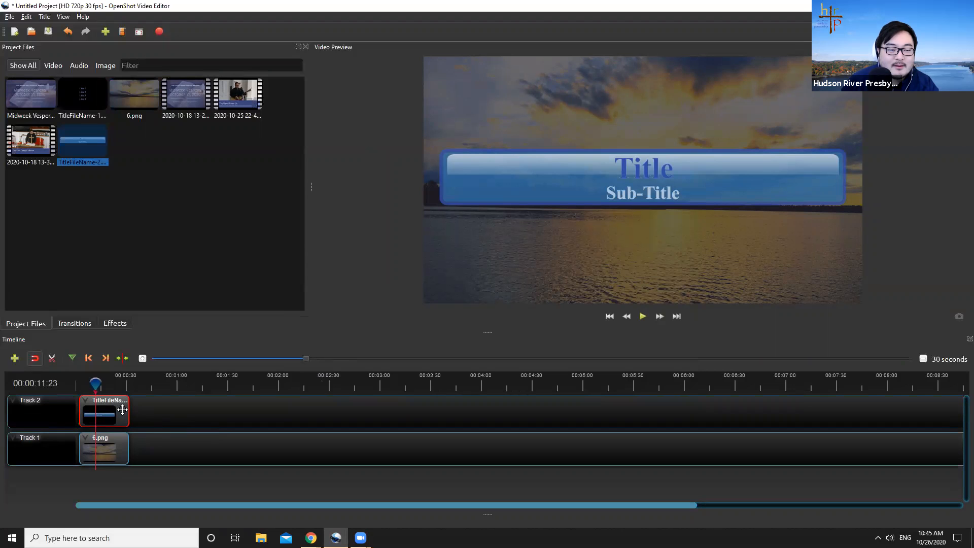
key("Delete")
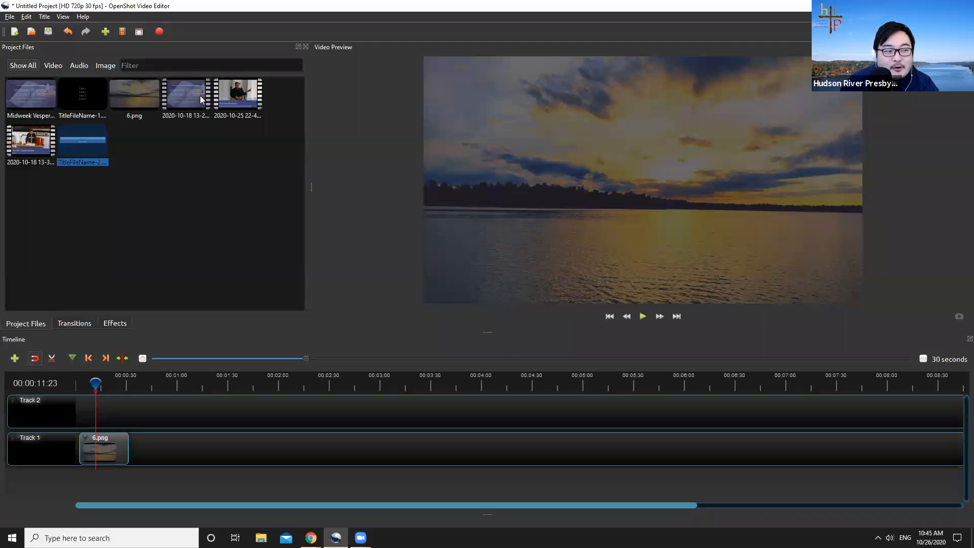
left_click_drag(197, 98, 212, 430)
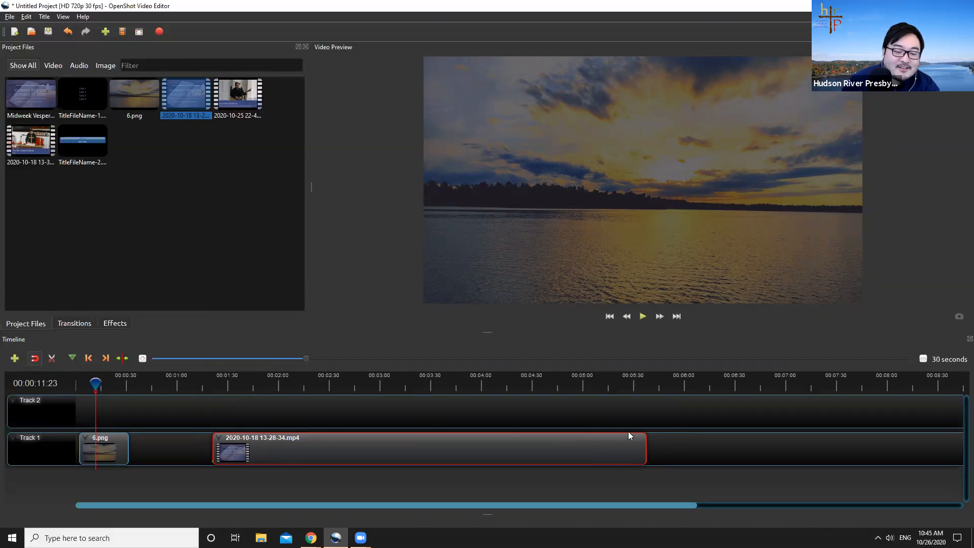
mouse_move(646, 445)
left_mouse_down()
mouse_move(585, 450)
mouse_move(645, 450)
left_mouse_up()
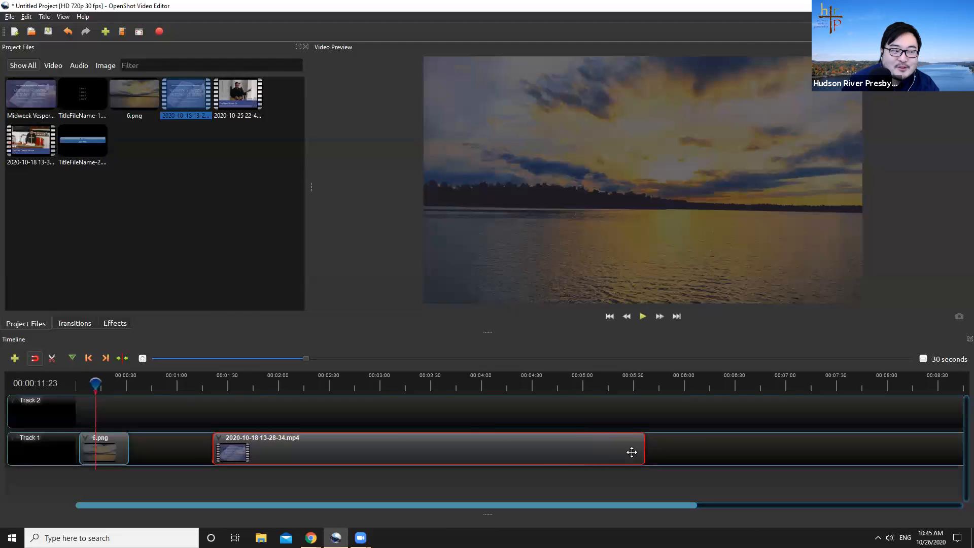
right_click(425, 450)
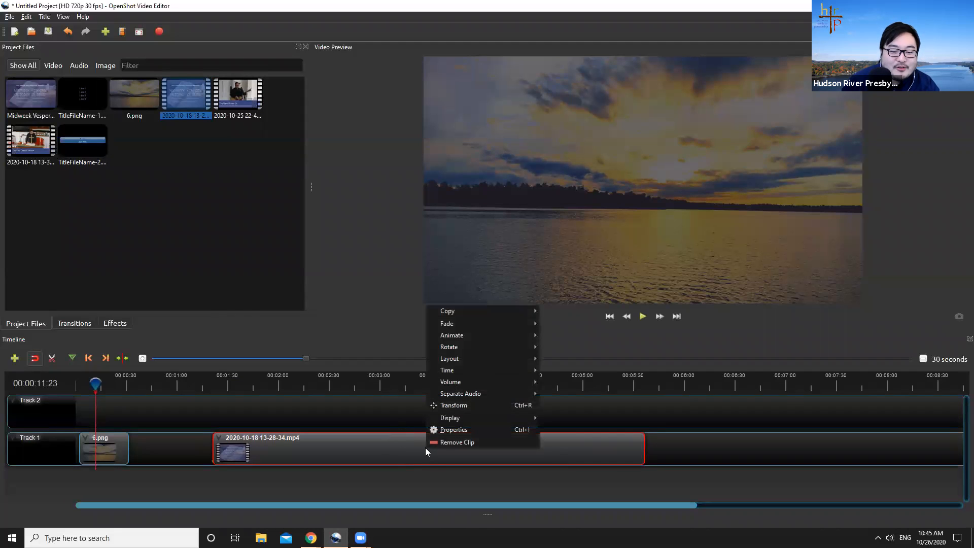
left_click(388, 441)
left_click(414, 411)
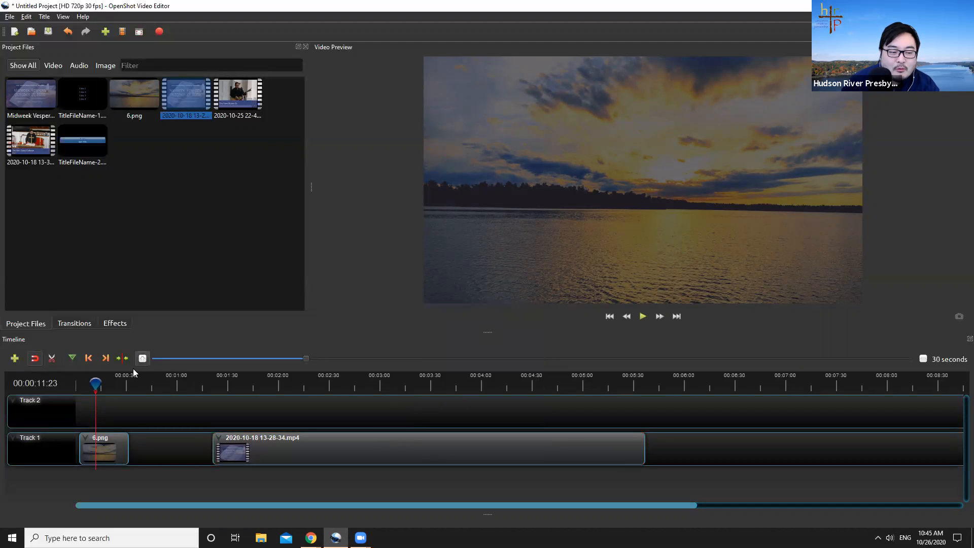
left_click(280, 386)
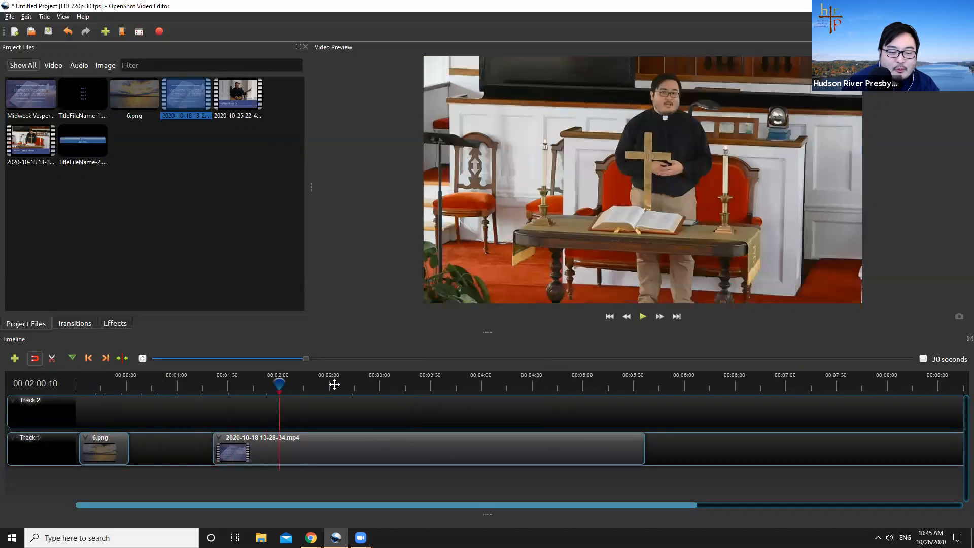
left_click(334, 384)
right_click(337, 457)
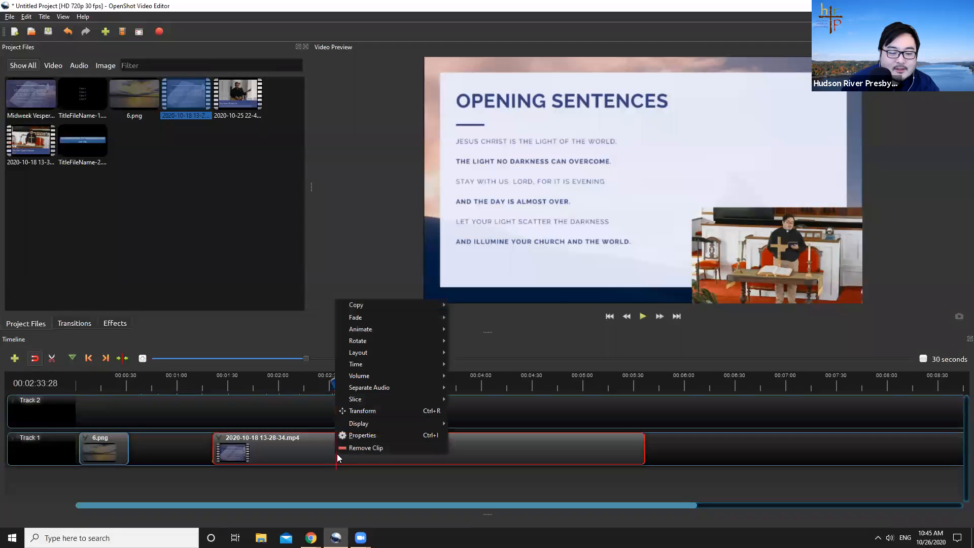
left_click(302, 412)
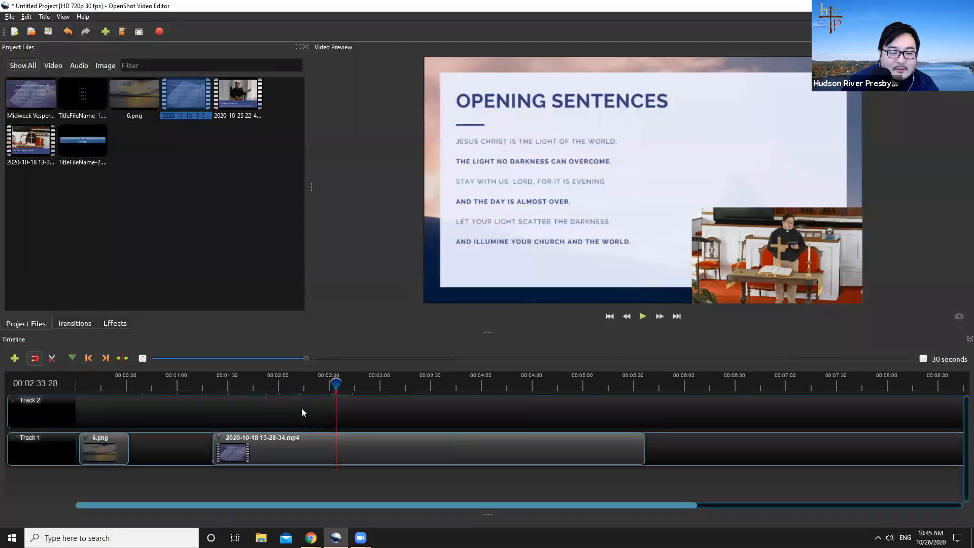
left_click_drag(336, 384, 380, 383)
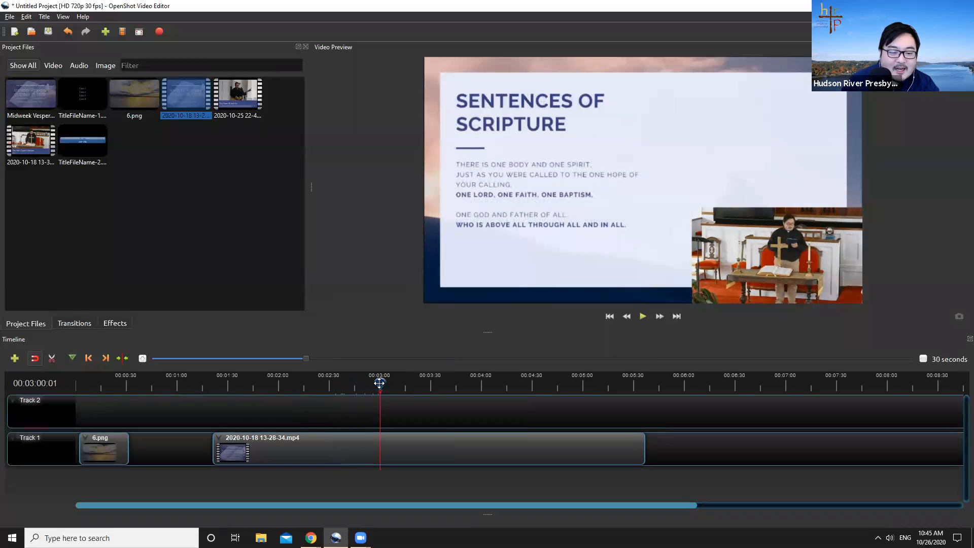
right_click(380, 446)
mouse_move(402, 392)
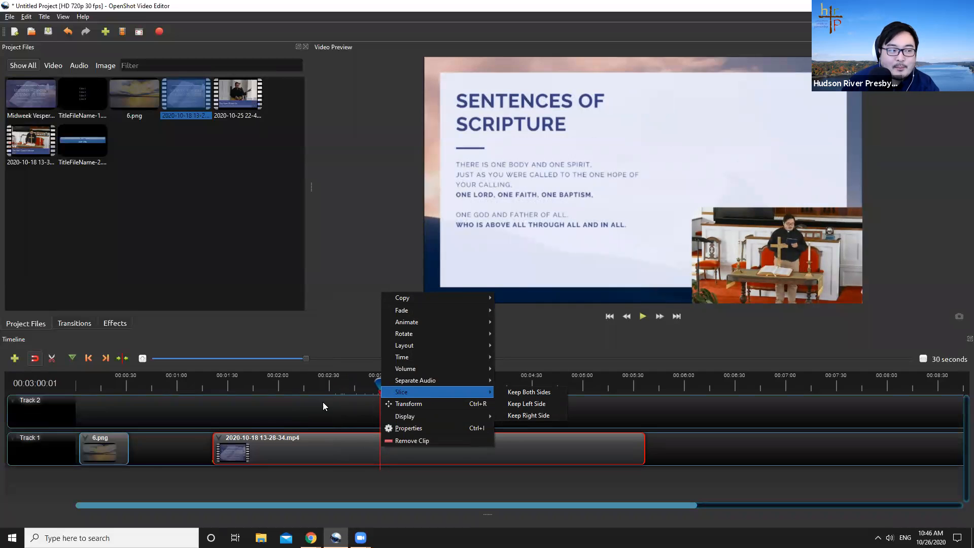
left_click(237, 408)
left_click_drag(223, 439, 139, 439)
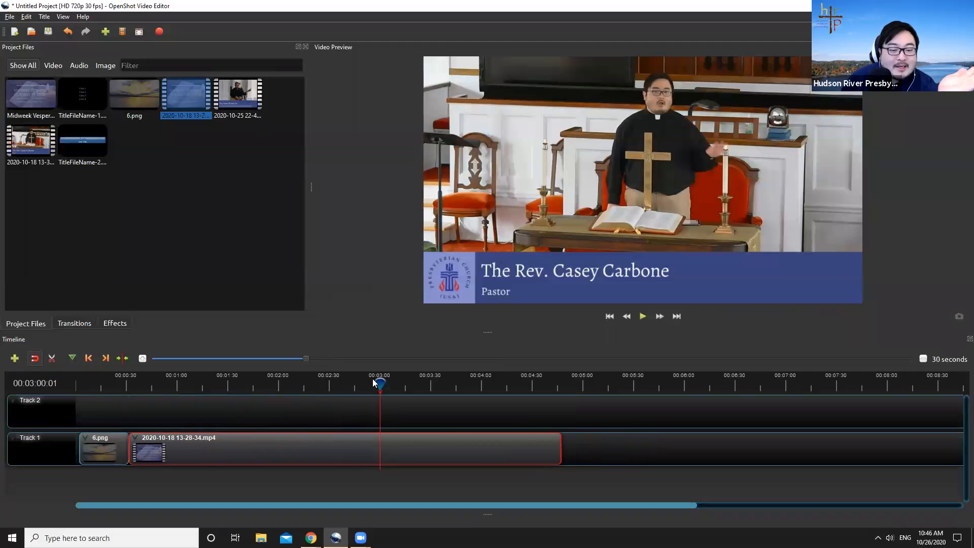
left_click_drag(378, 383, 123, 386)
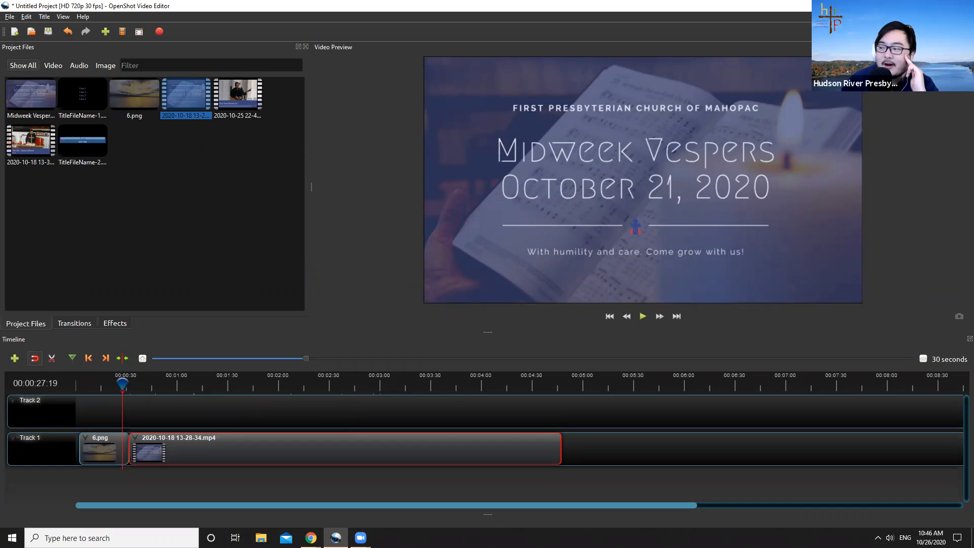
Switch to Chrome and examine the Transitions page of the OpenShot user guide, including direction, cutting and slicing, masks and custom transitions.
left_click(311, 537)
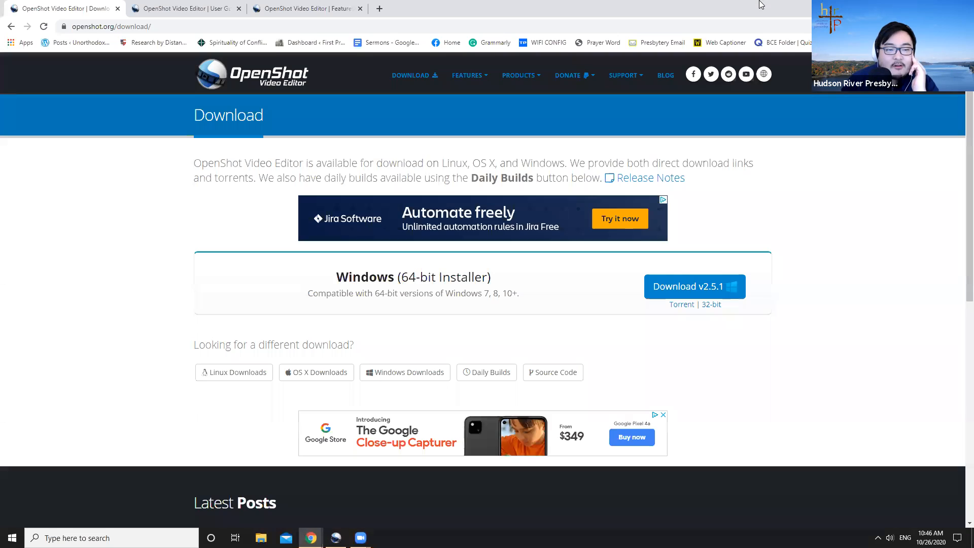
left_click(195, 10)
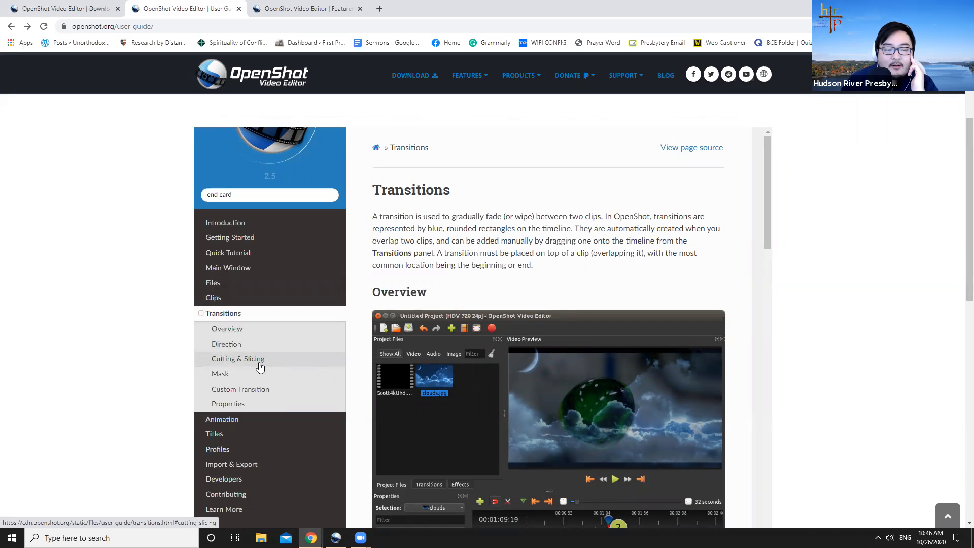
left_click(228, 329)
scroll(498, 325, "down", 5)
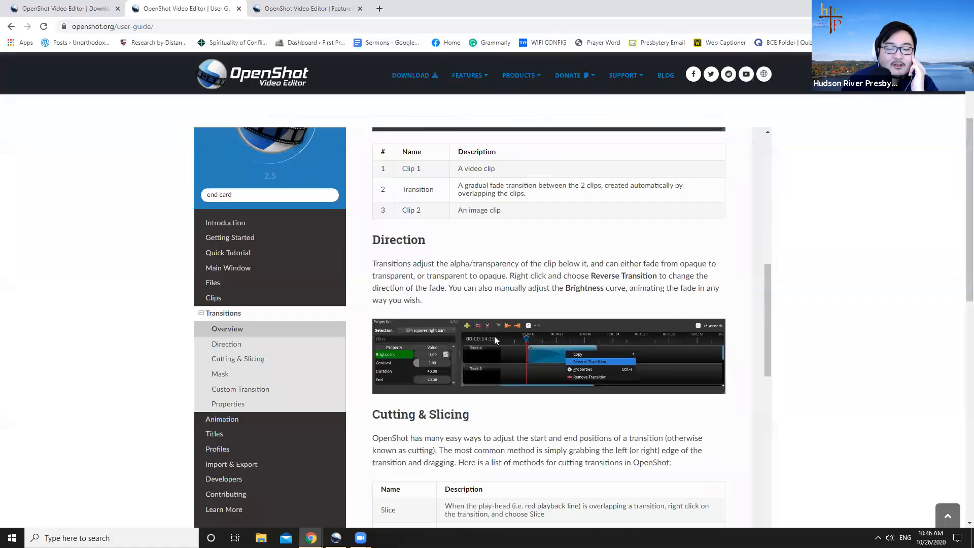
scroll(434, 326, "up", 2)
scroll(431, 315, "down", 2)
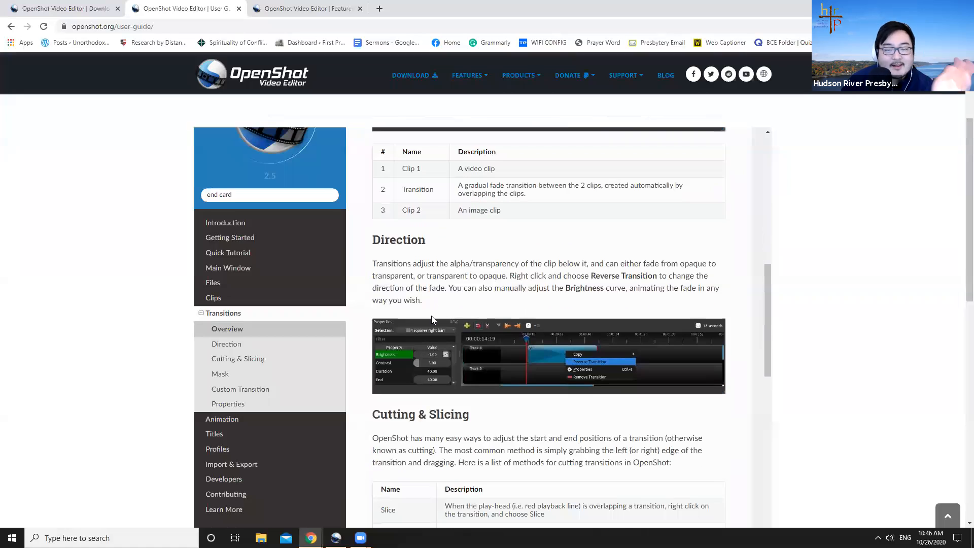
scroll(419, 323, "down", 4)
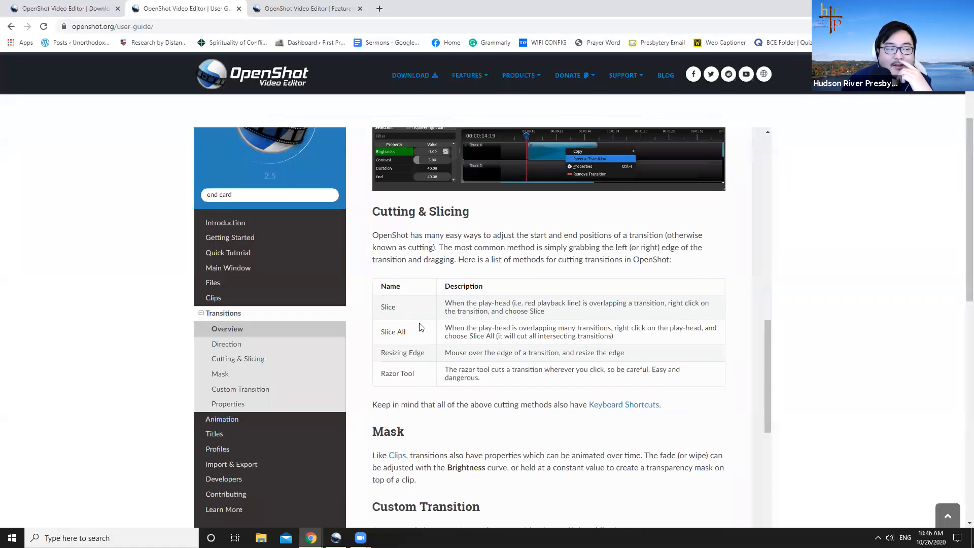
scroll(419, 325, "down", 5)
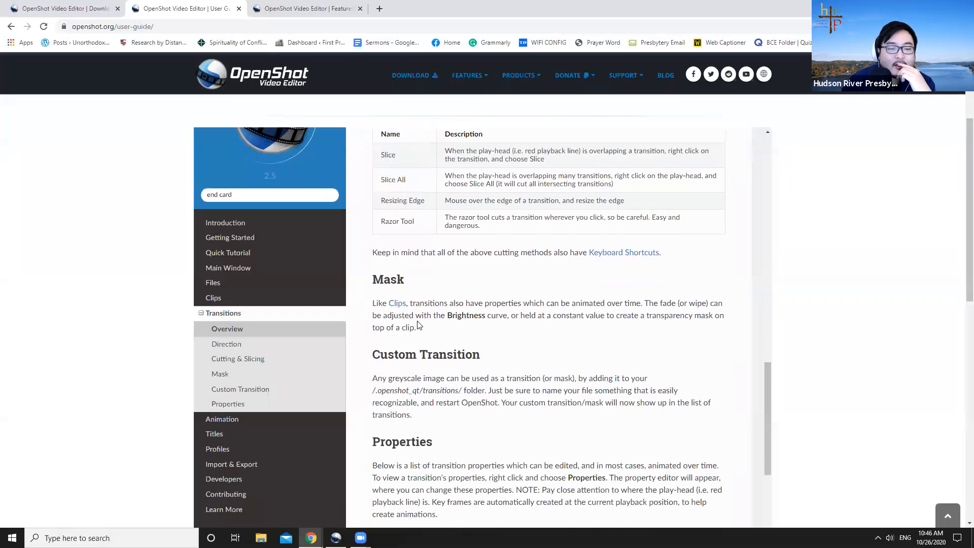
scroll(416, 324, "up", 12)
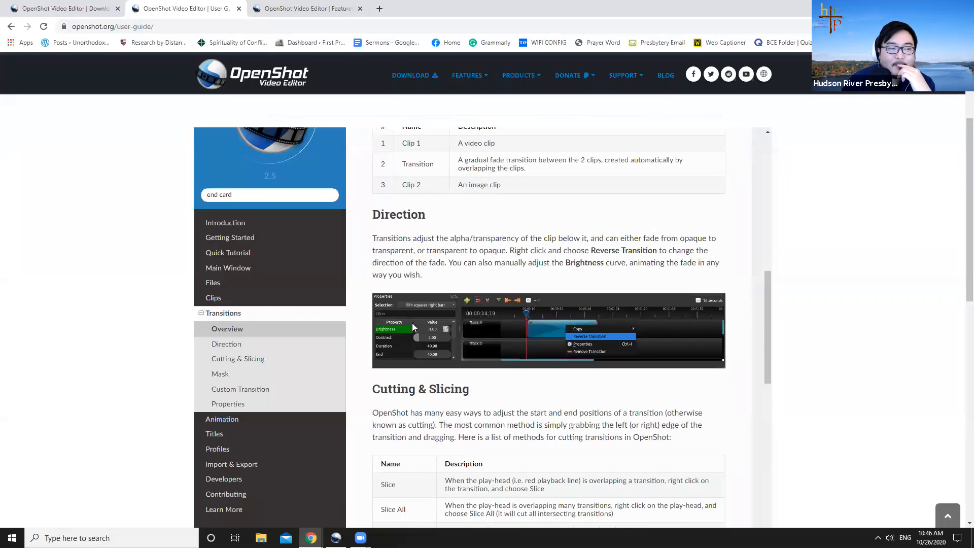
scroll(398, 314, "up", 4)
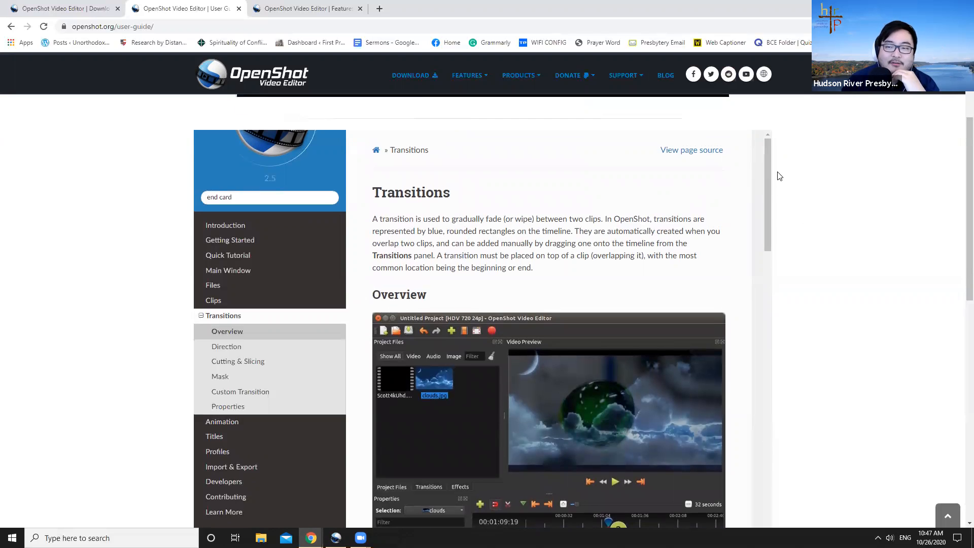
scroll(778, 175, "up", 3)
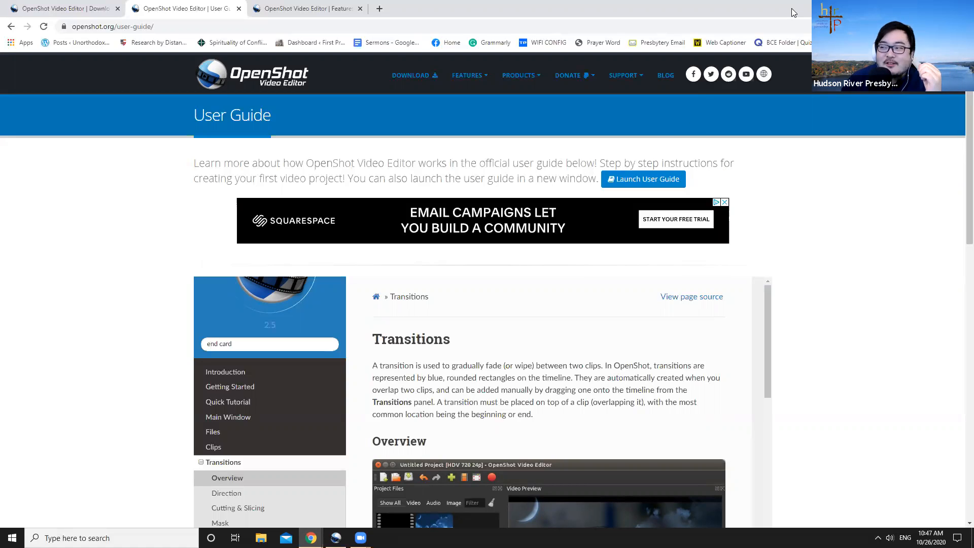
Return to OpenShot and view the Export Video settings, including the available video profiles, without exporting.
left_click(915, 7)
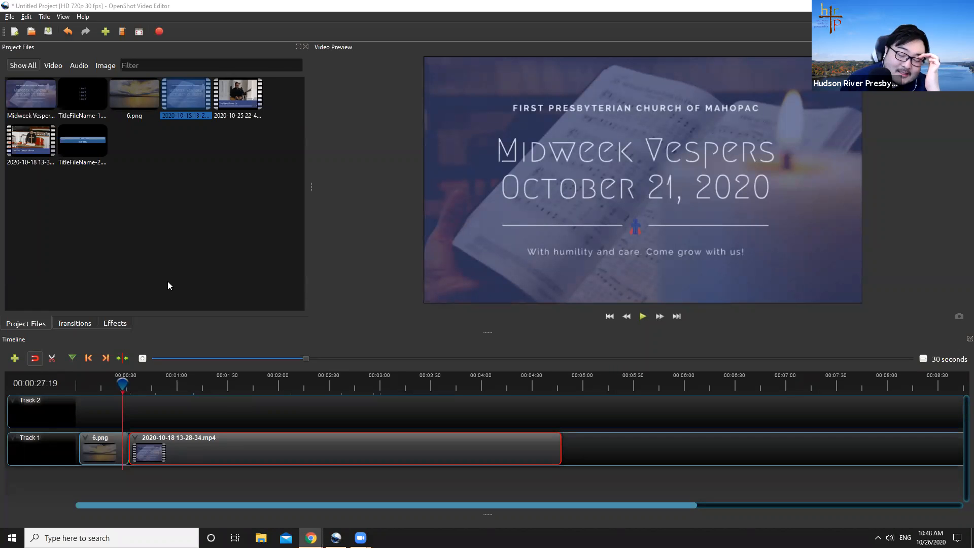
left_click(159, 33)
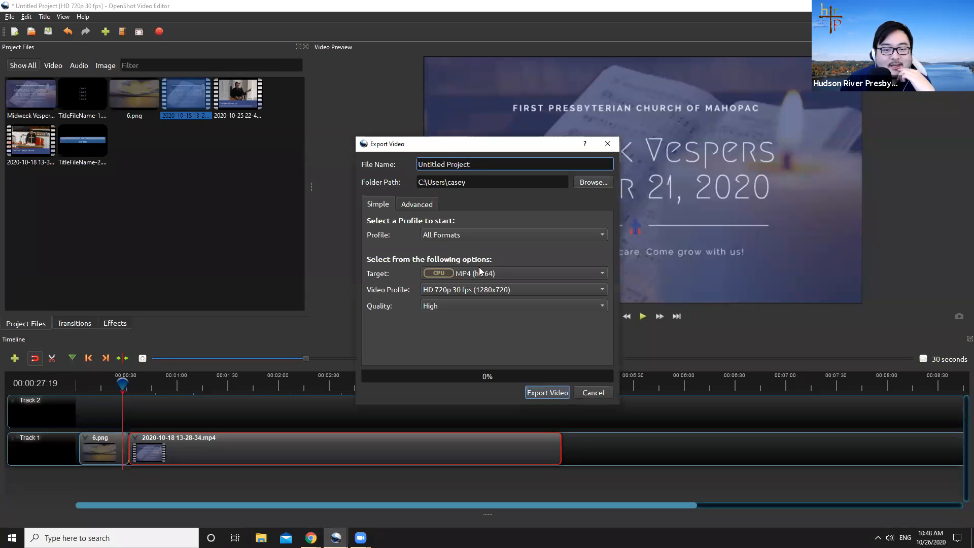
left_click(479, 290)
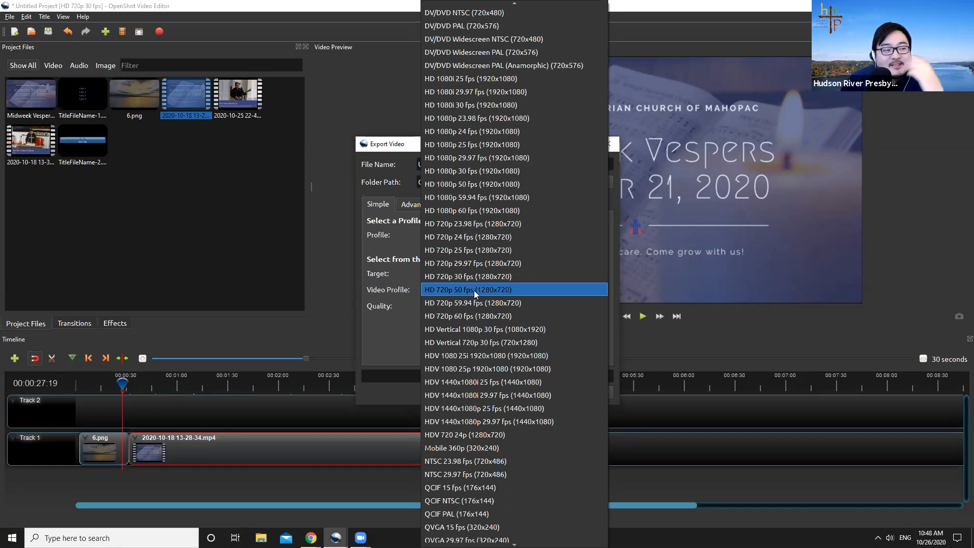
left_click(399, 327)
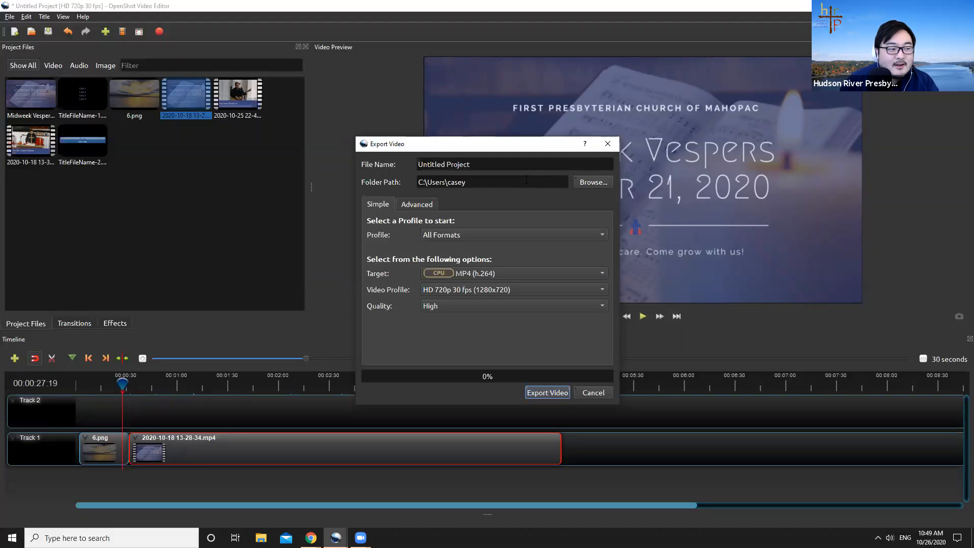
left_click(607, 145)
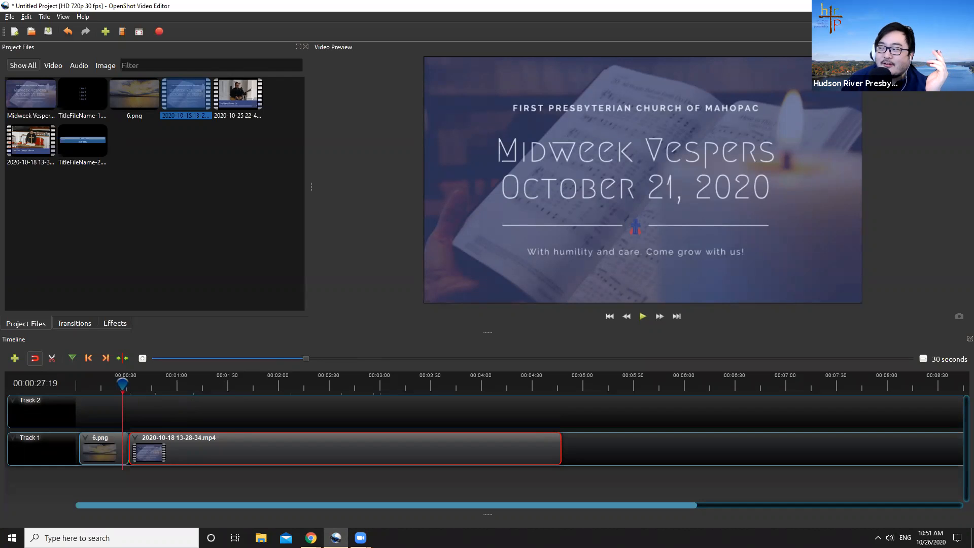
Switch to Chrome and examine the YouTube video Sunday Worship [LIVE] - October 25, 2020, its description timestamps and the matching chapters on the player's progress bar.
key("alt+Tab")
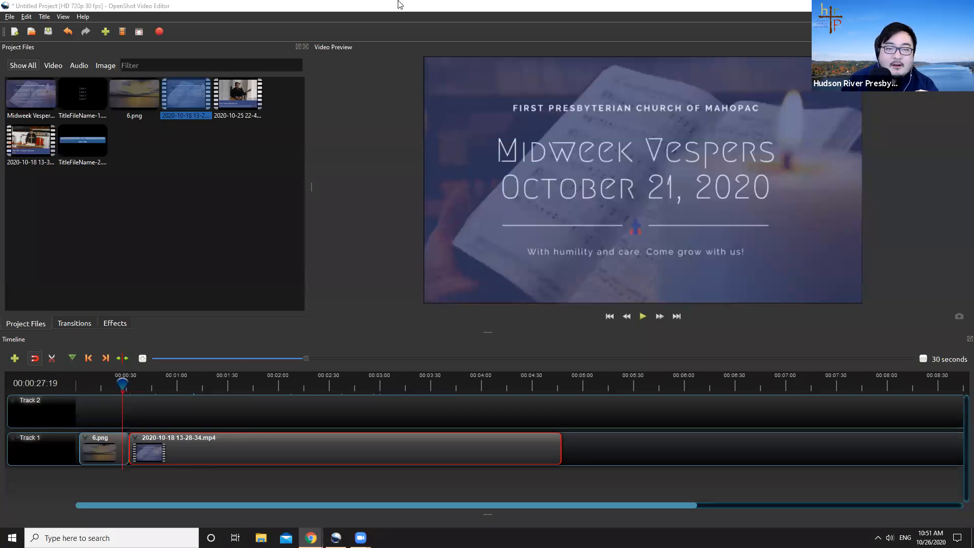
key("alt+Tab")
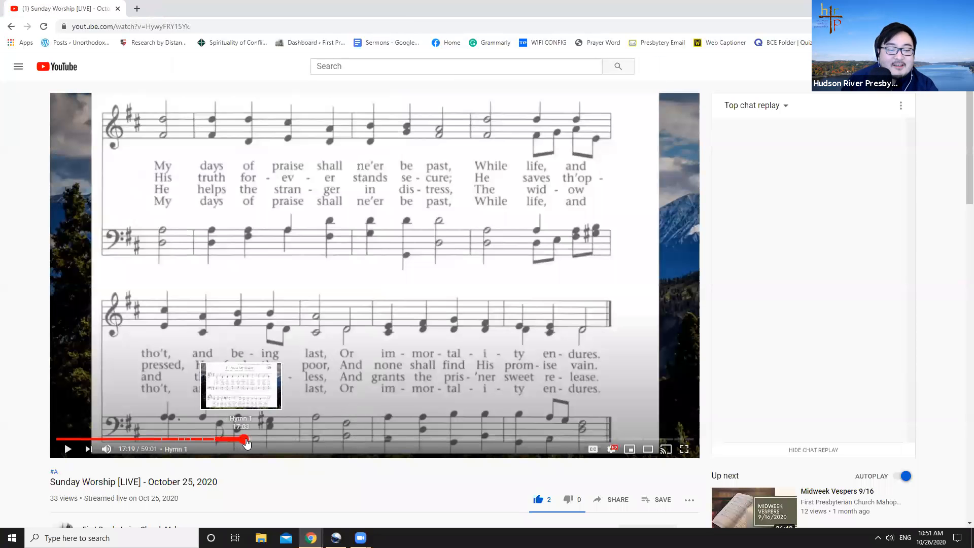
scroll(184, 459, "down", 1)
scroll(152, 452, "down", 3)
left_click(114, 441)
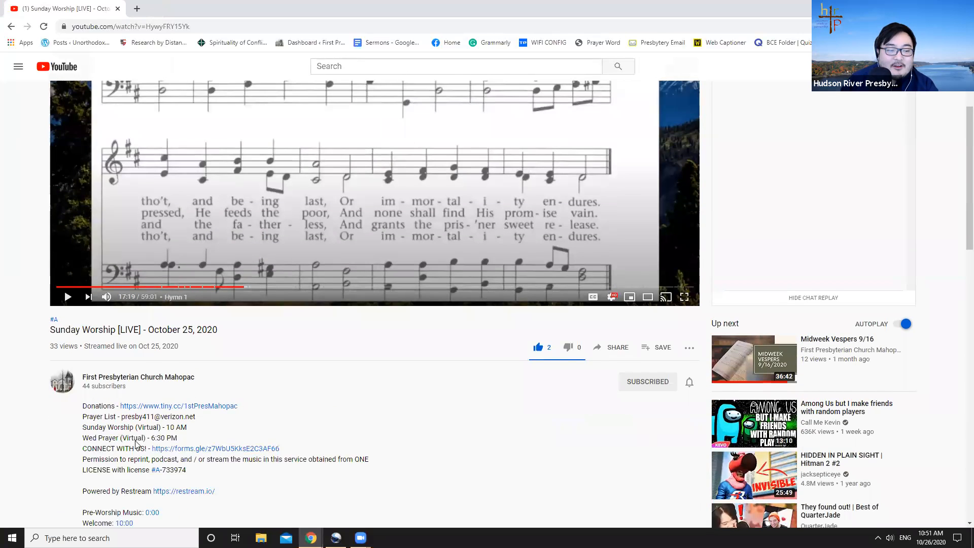
scroll(122, 436, "down", 2)
scroll(107, 418, "down", 2)
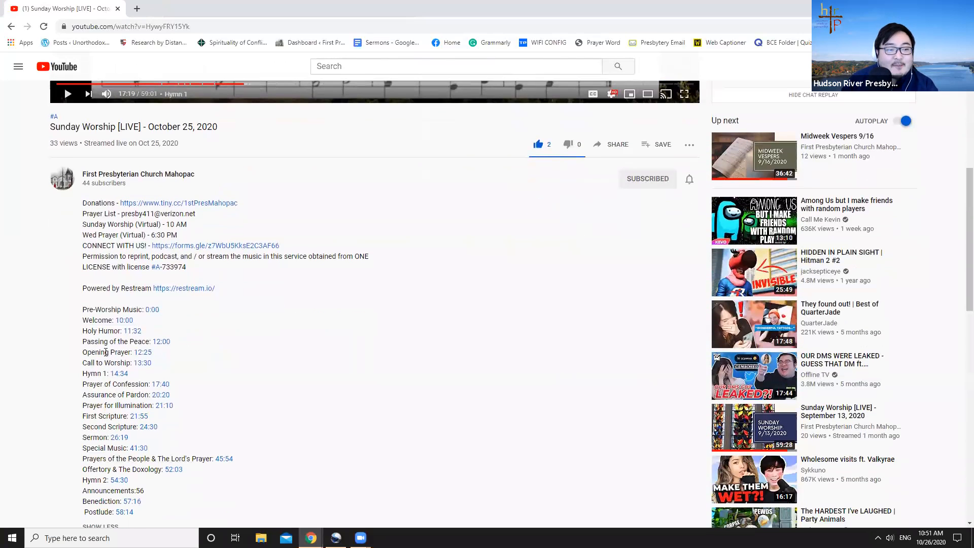
left_click_drag(100, 301, 111, 360)
scroll(98, 383, "down", 3)
scroll(233, 365, "up", 4)
left_click_drag(125, 295, 129, 295)
scroll(230, 321, "up", 3)
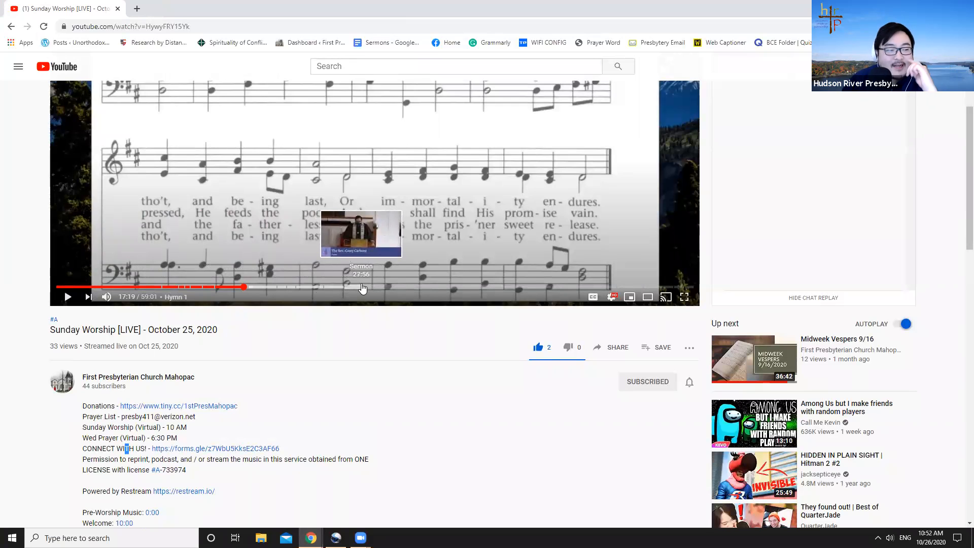
scroll(322, 382, "down", 1)
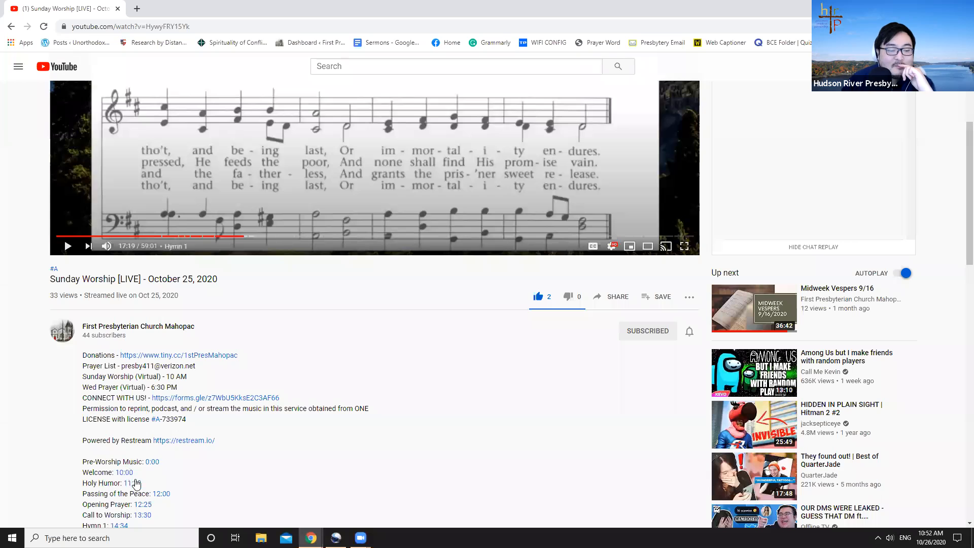
scroll(136, 483, "down", 1)
scroll(119, 465, "down", 1)
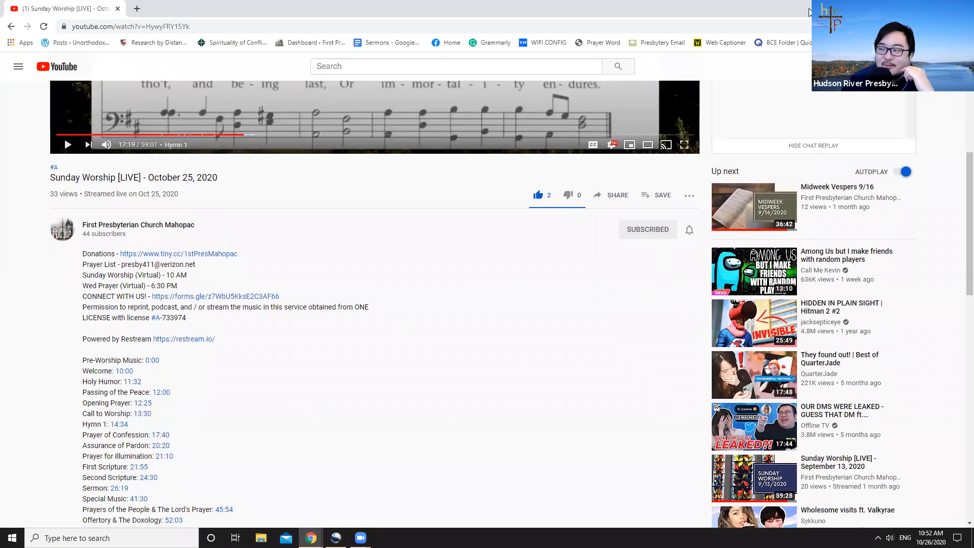
Switch back to OpenShot and delete the 6.png clip from Track 1.
left_click(915, 8)
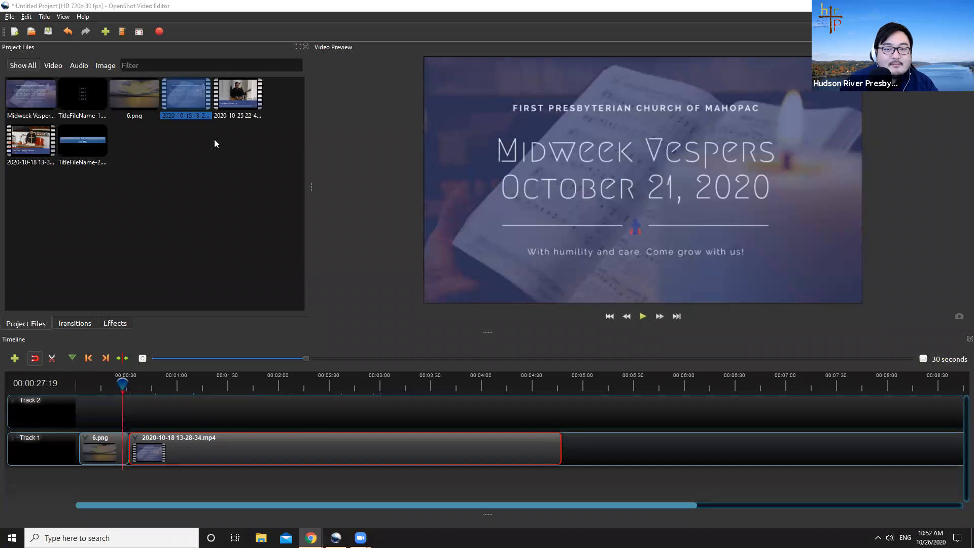
left_click(101, 449)
key("Delete")
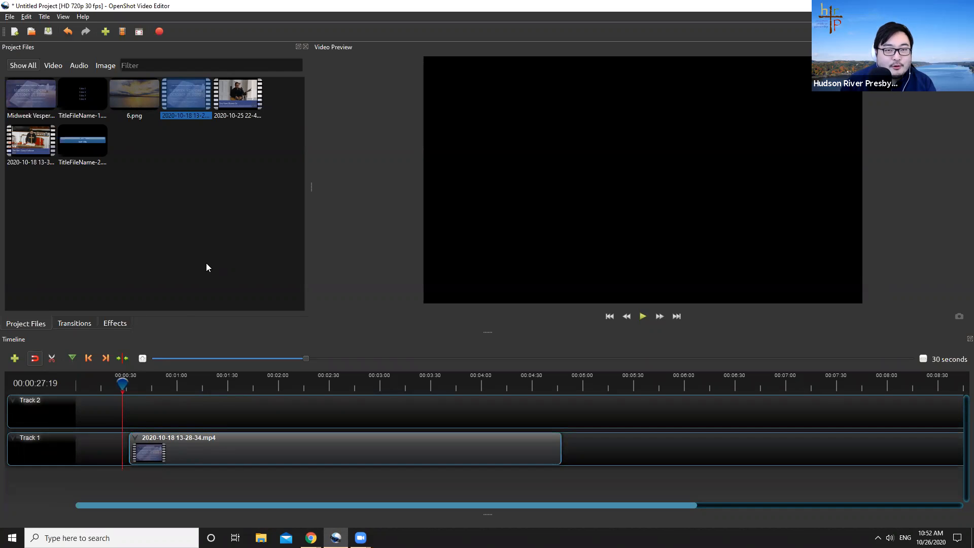
left_click_drag(134, 446, 203, 447)
left_click_drag(558, 449, 285, 449)
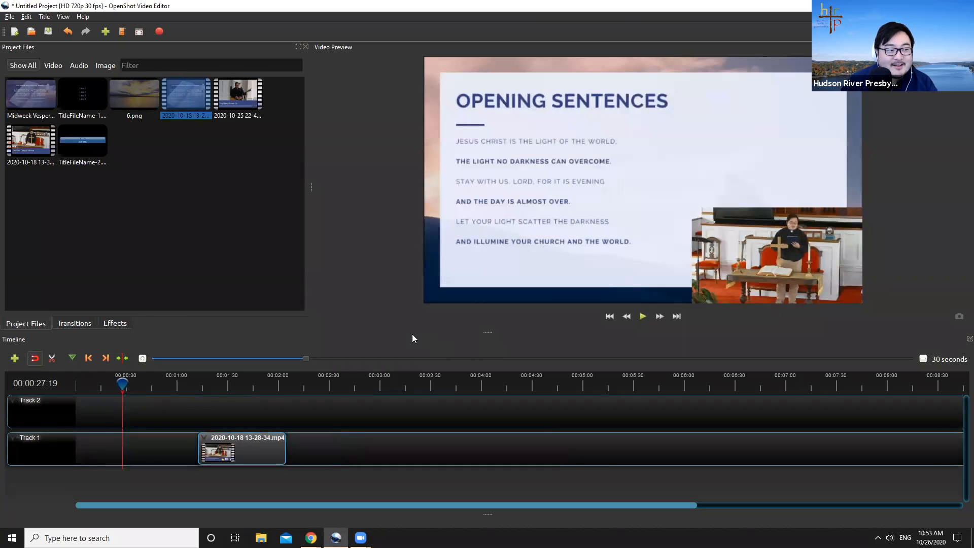